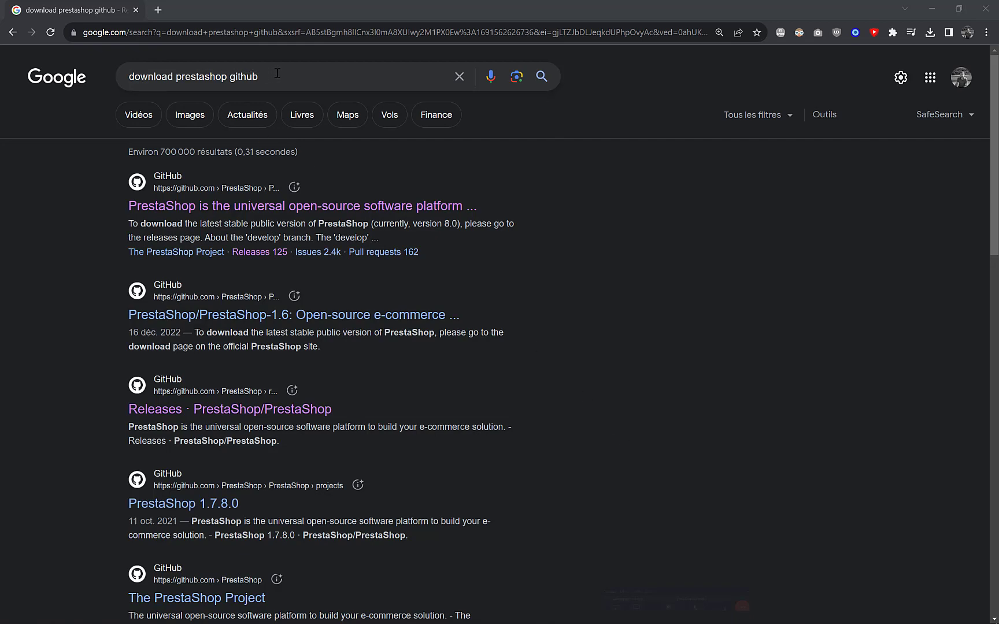
- Open the PrestaShop/PrestaShop GitHub repository from the 'download prestashop github' results
left_click_drag(285, 74, 167, 76)
left_click(645, 327)
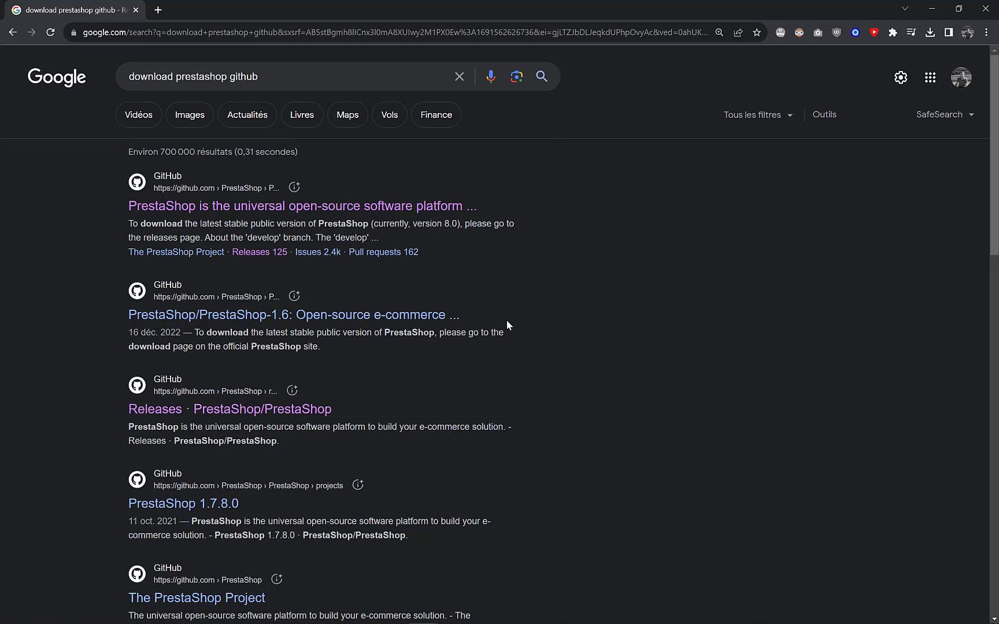
left_click(178, 207)
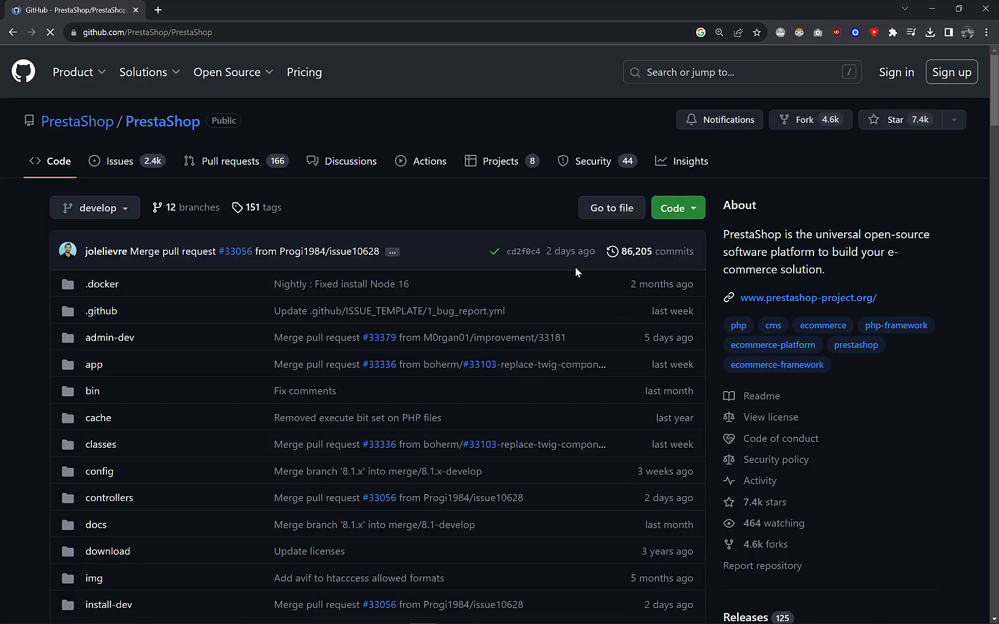
- Browse the PrestaShop release notes on the repository's Releases page
scroll(497, 280, "down", 6)
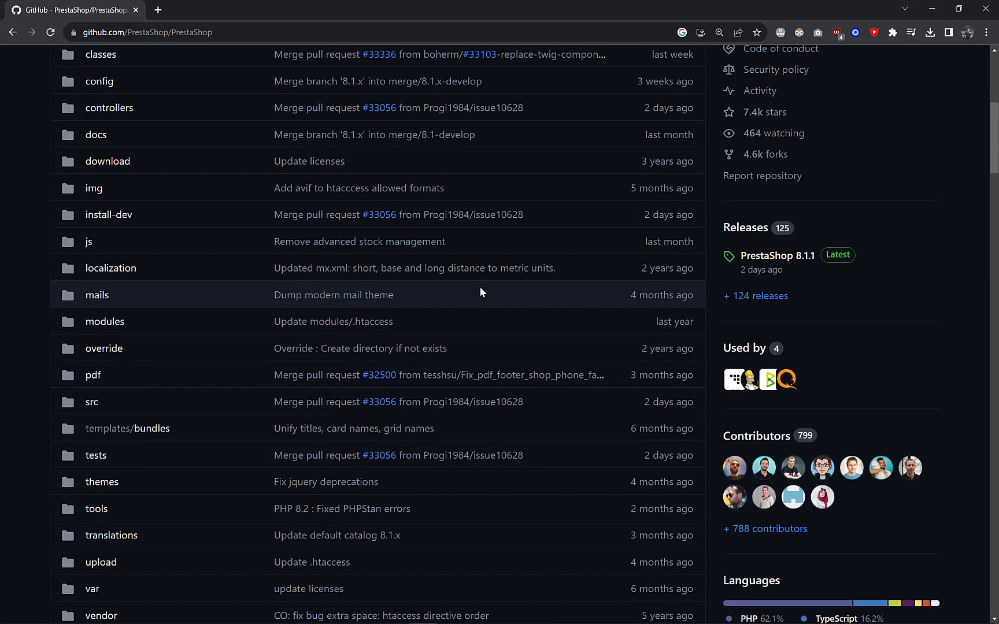
left_click(746, 233)
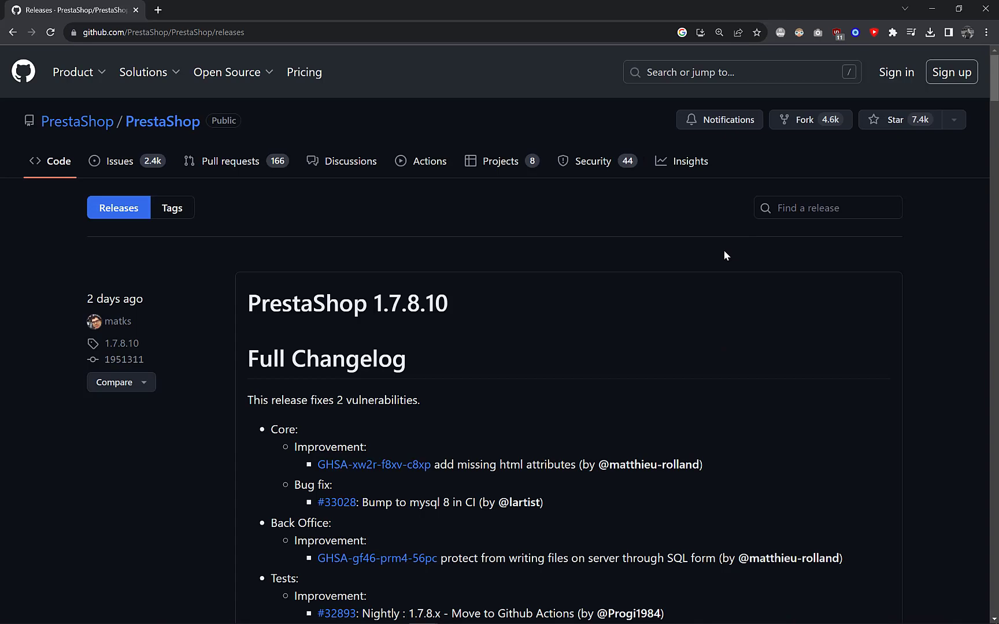
scroll(723, 250, "down", 10)
scroll(720, 257, "down", 20)
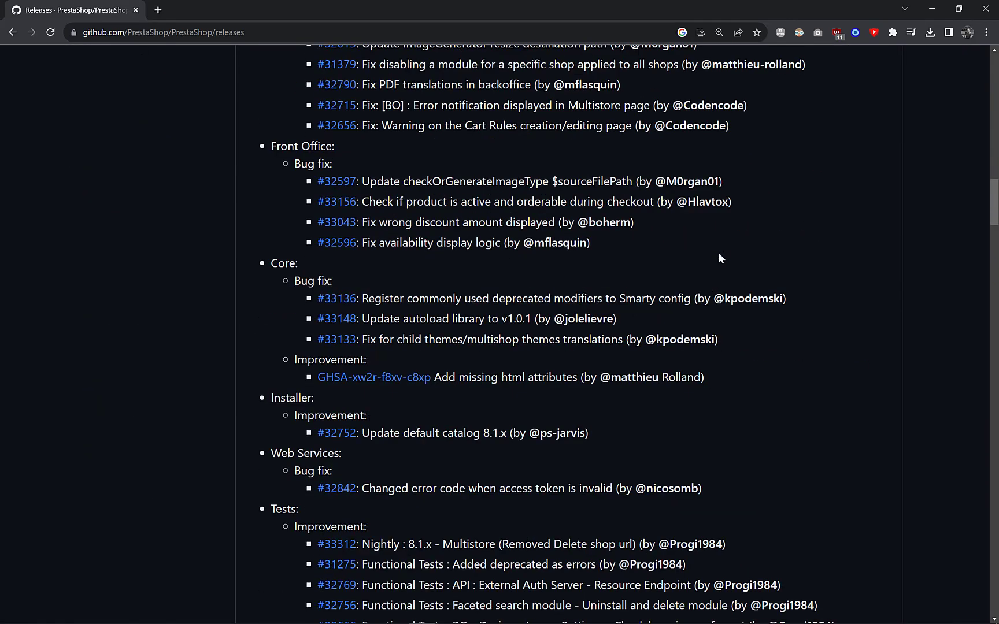
scroll(720, 259, "down", 3)
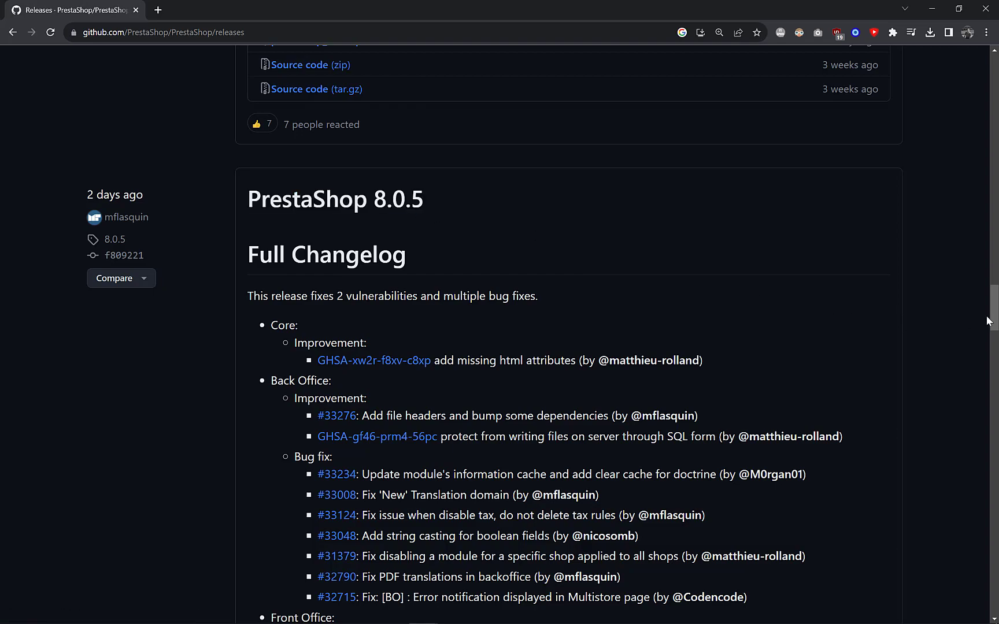
left_click_drag(989, 318, 983, 142)
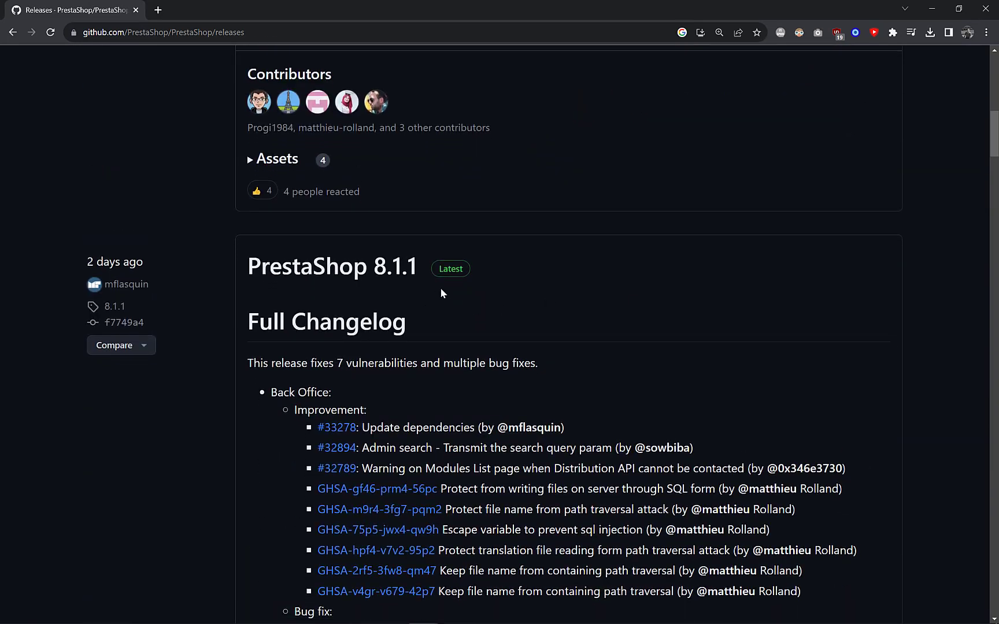
- Show the repository's list of version tags, such as 8.1.1 and 8.0.5
scroll(346, 268, "up", 6)
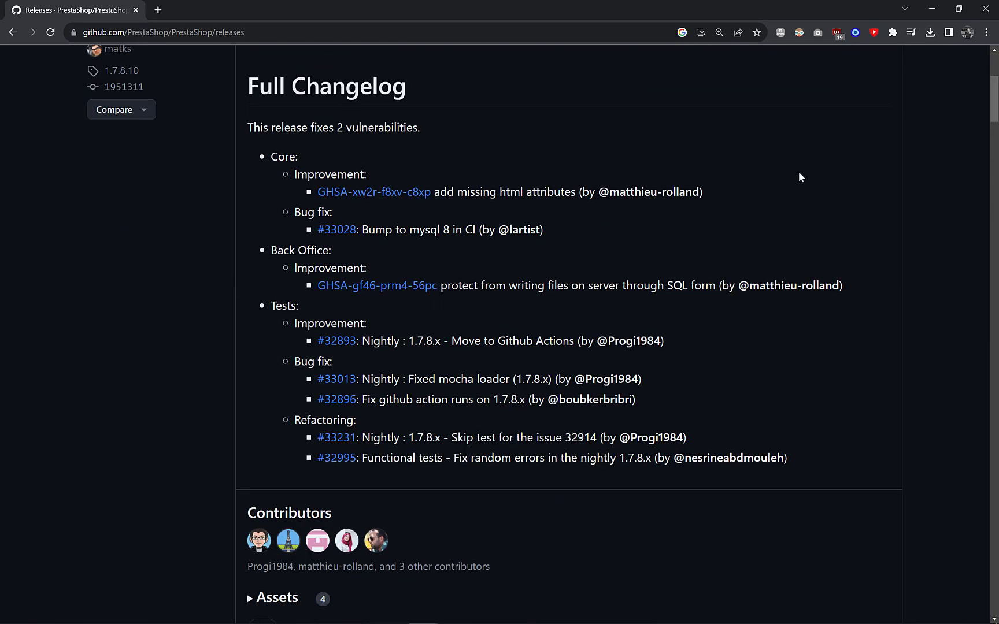
scroll(991, 84, "up", 5)
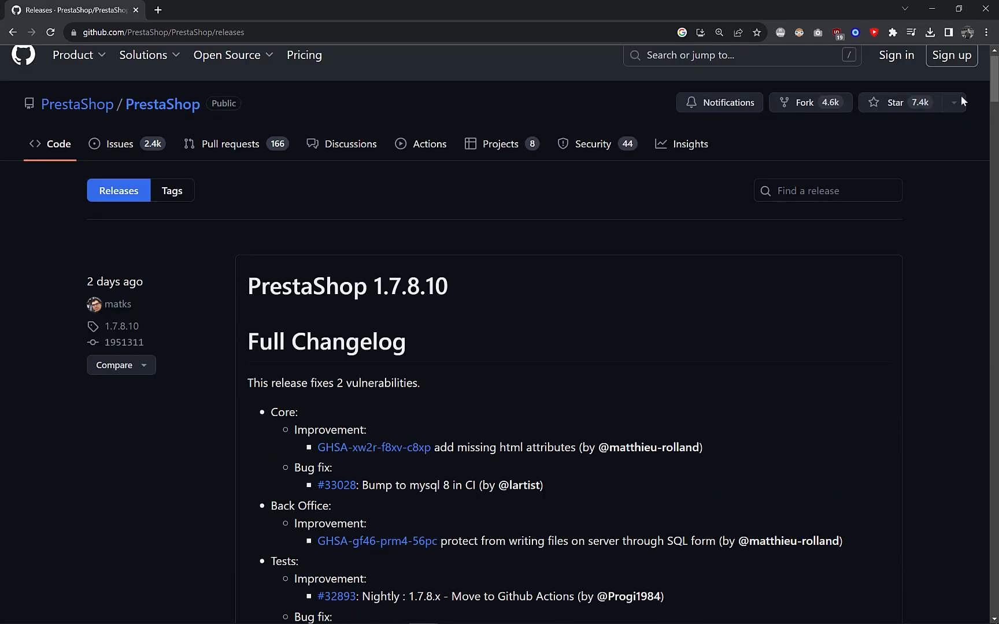
scroll(961, 96, "up", 1)
scroll(555, 328, "down", 3)
scroll(462, 341, "up", 3)
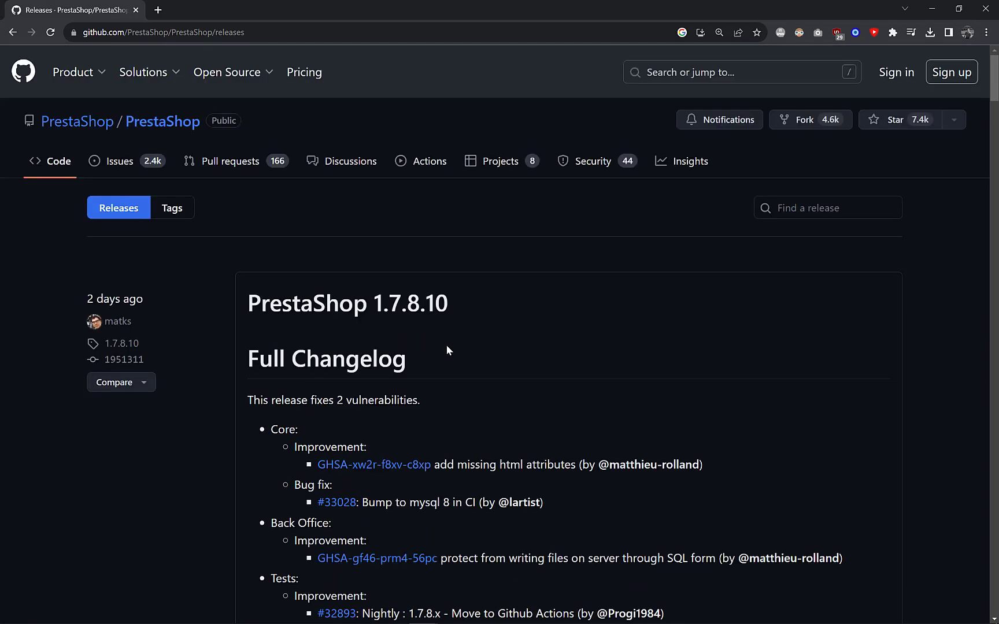
left_click(169, 215)
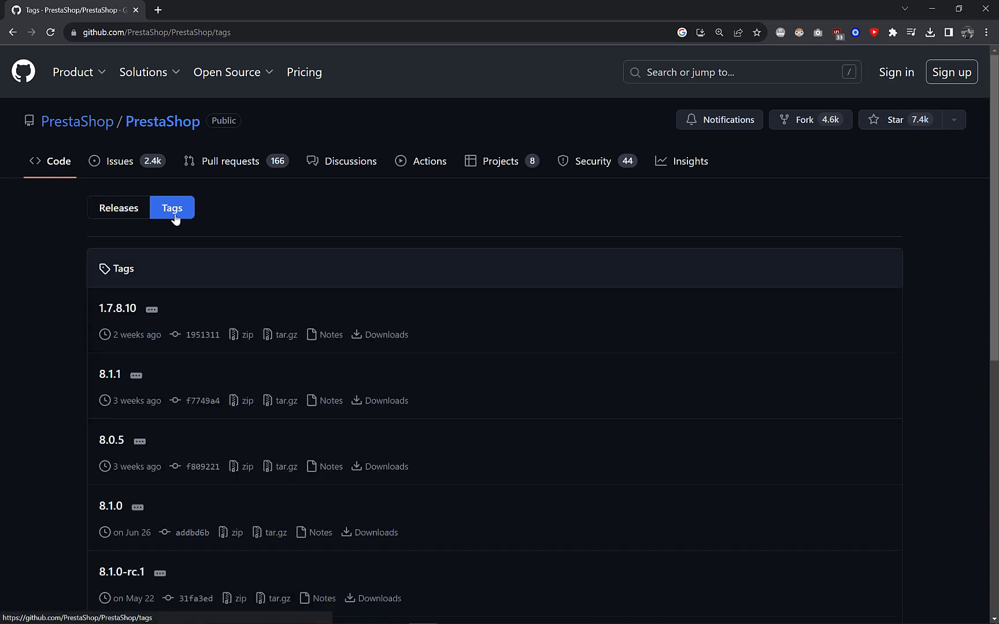
- Go to the second page of older tags and open the PrestaShop 8.0.0 release
scroll(168, 260, "down", 6)
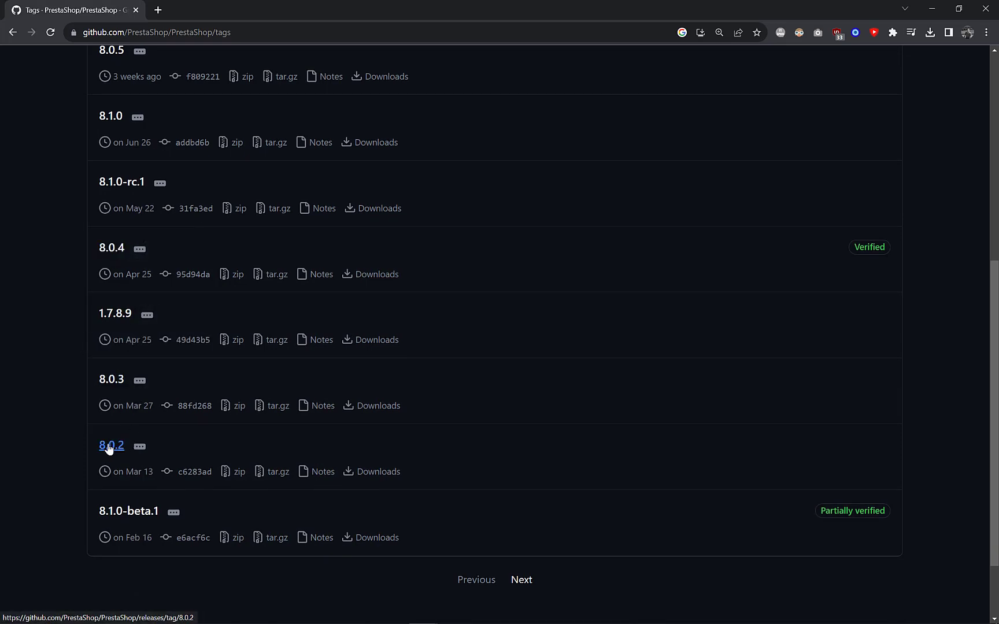
scroll(116, 428, "up", 3)
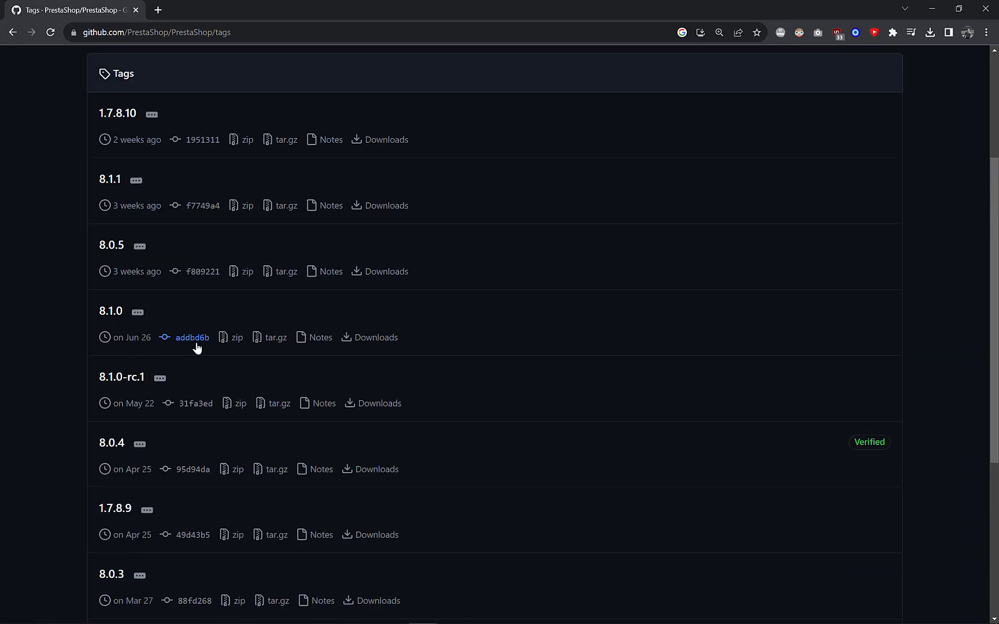
scroll(199, 344, "up", 2)
scroll(205, 346, "down", 5)
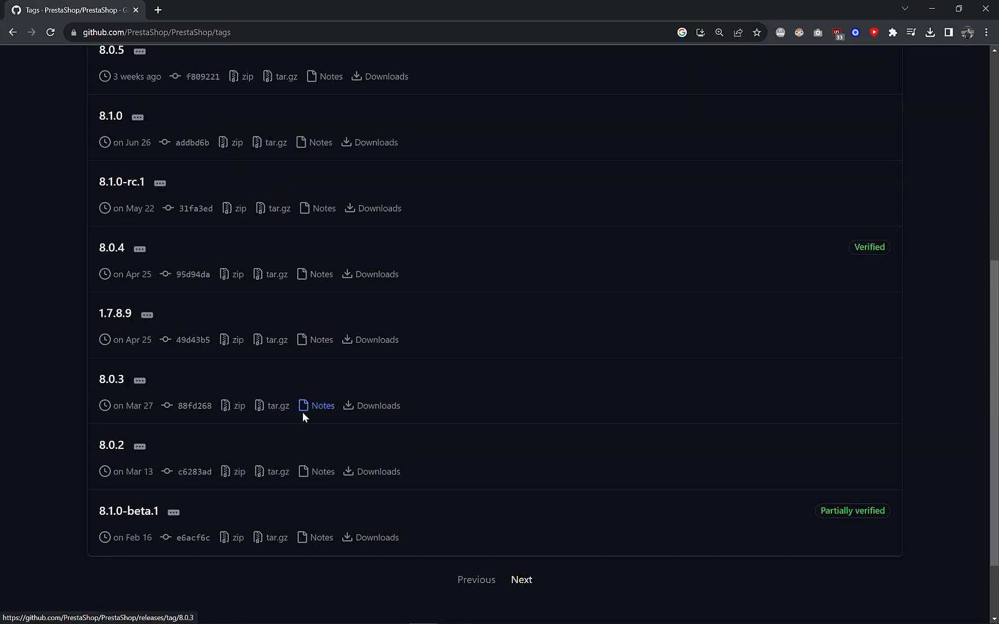
left_click(522, 580)
scroll(251, 405, "down", 3)
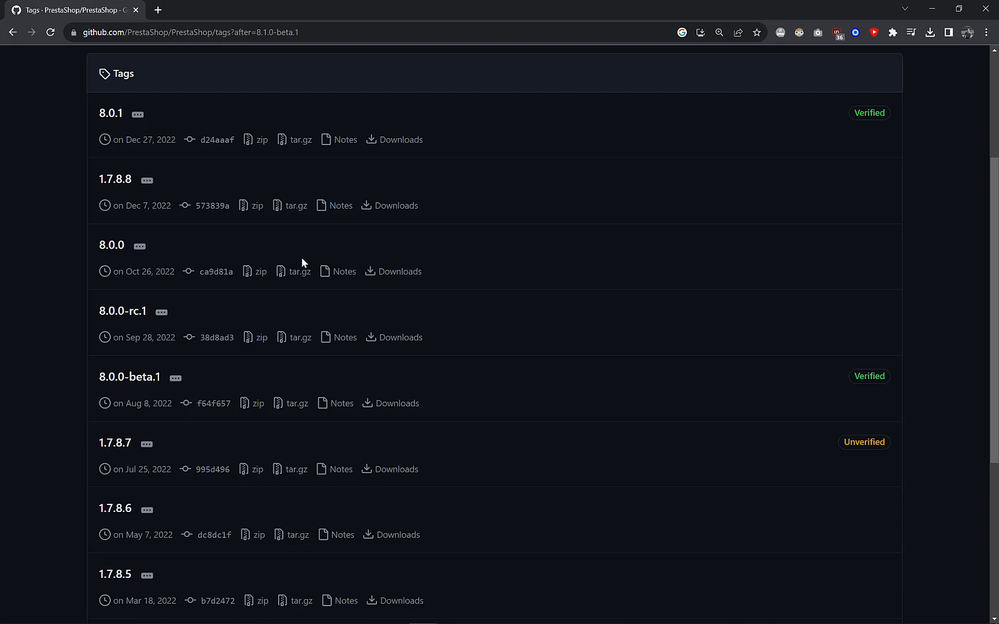
left_click(401, 276)
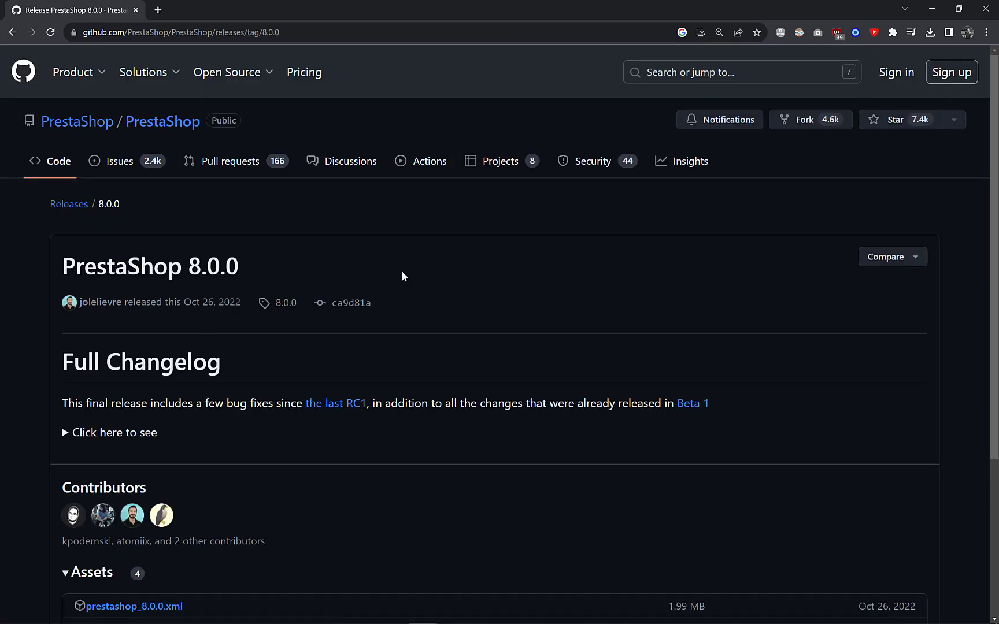
- Download prestashop_8.0.0.zip from the release assets and switch to the TempTuto folder
scroll(403, 280, "down", 3)
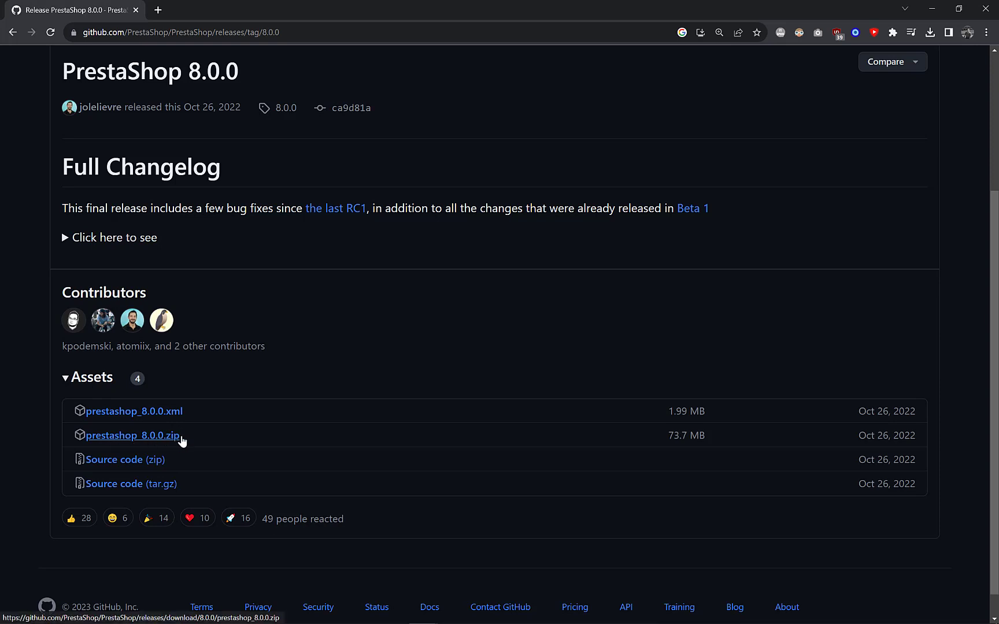
left_click(136, 441)
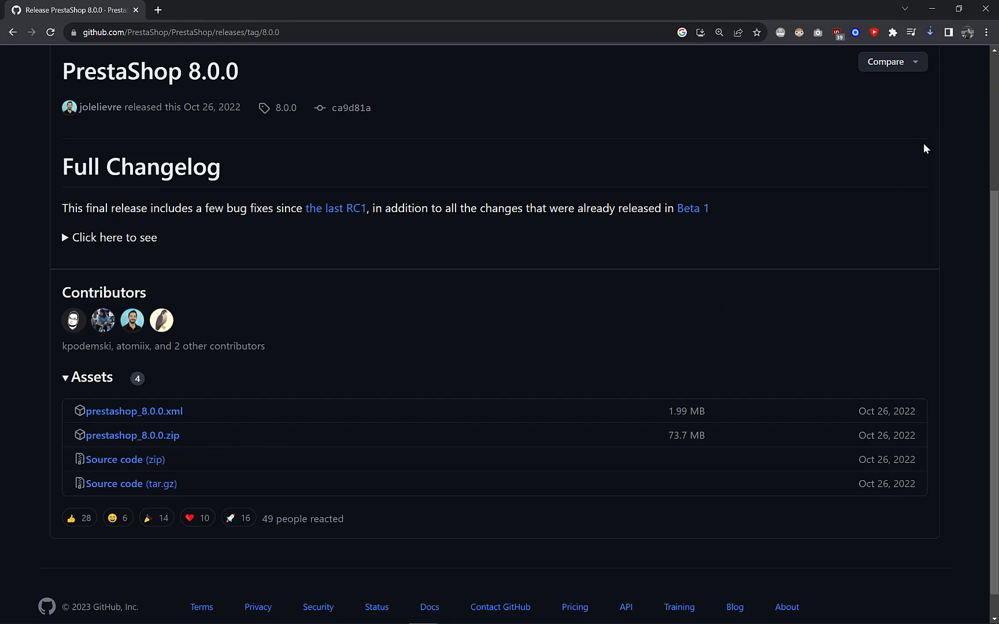
key("alt+Tab")
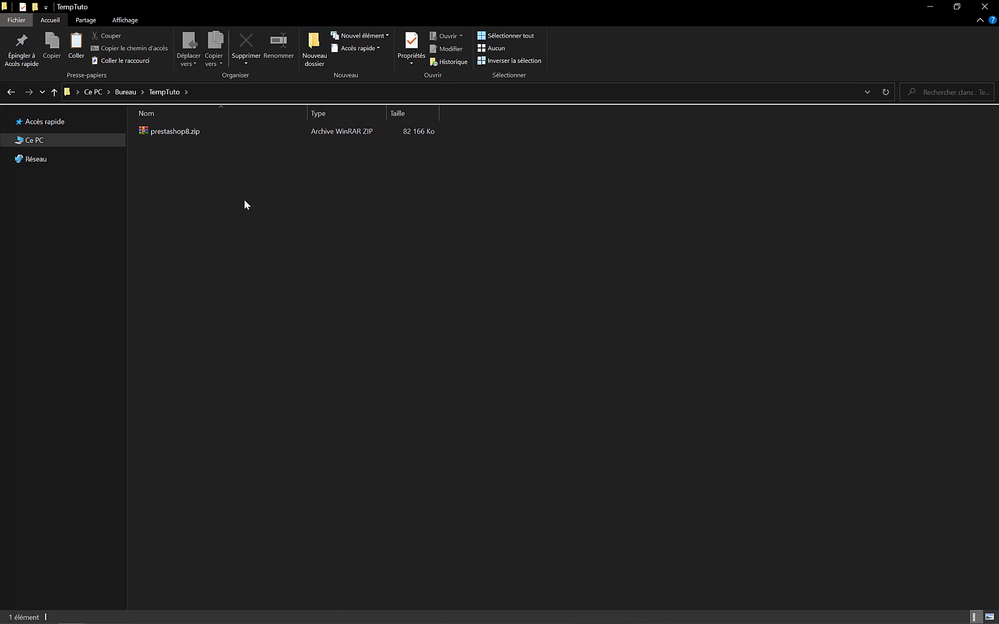
- Open prestashop8.zip in WinRAR and extract all its entries into TempTuto
double_click(174, 132)
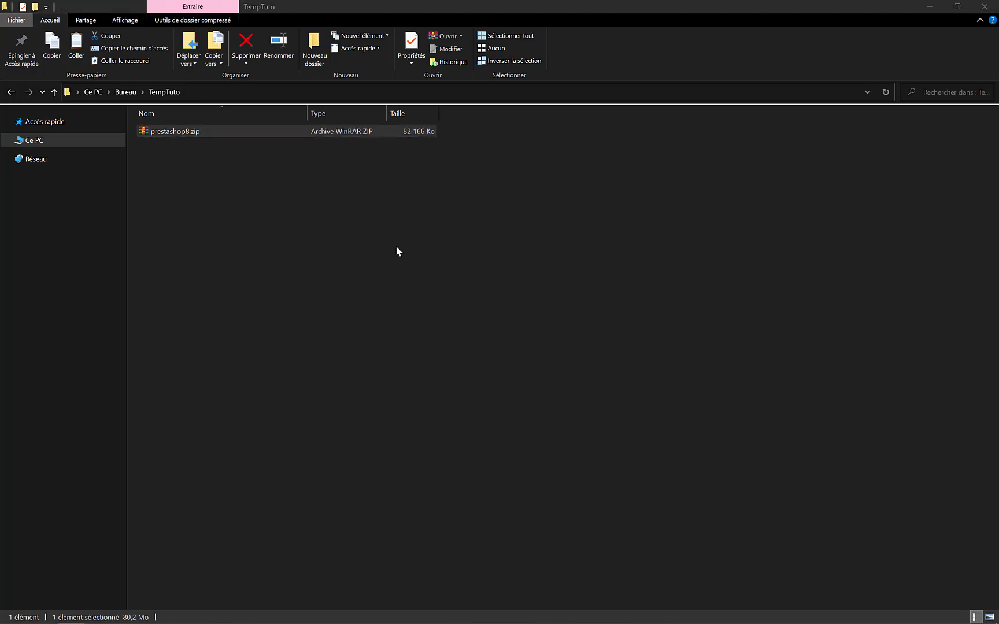
left_click(712, 142)
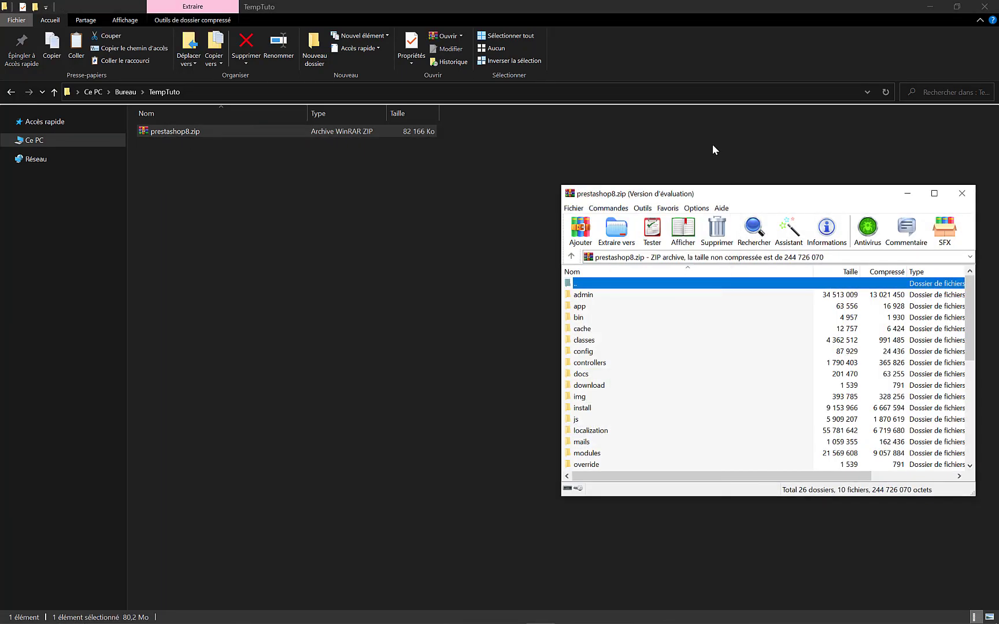
left_click(587, 296)
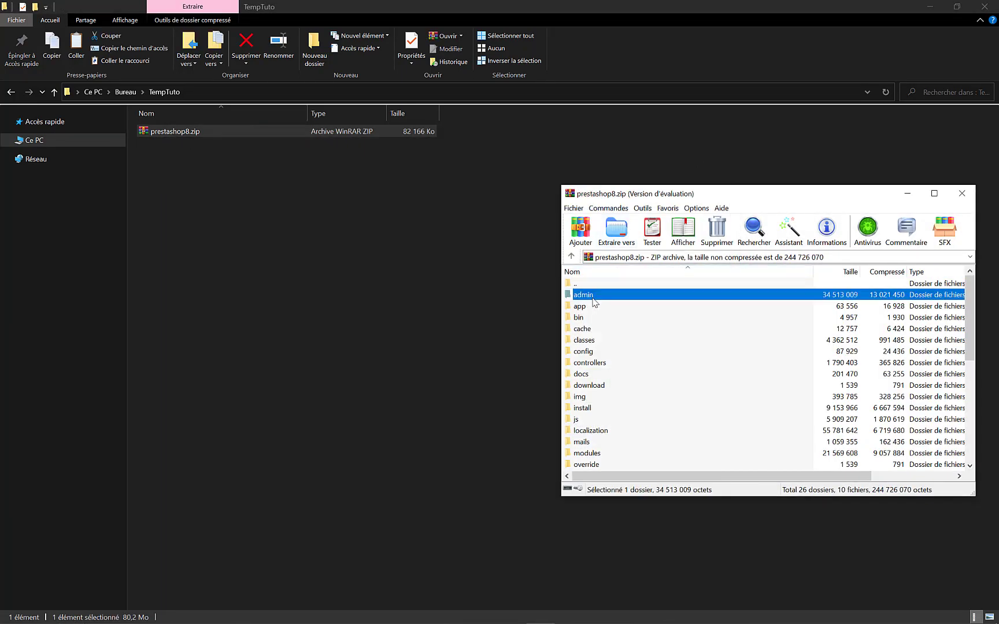
scroll(595, 307, "down", 7)
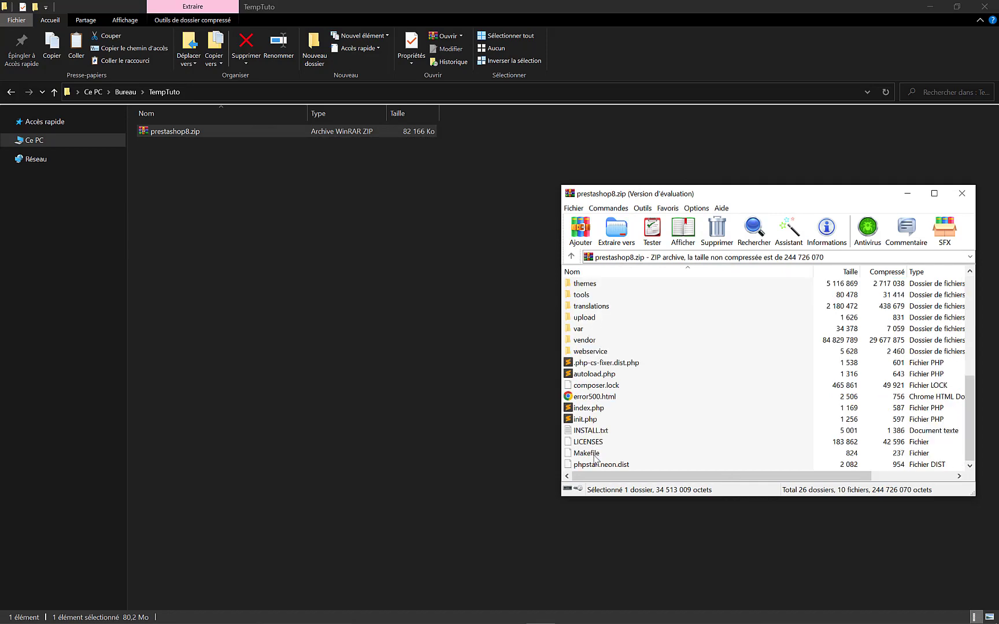
key("ctrl+a")
scroll(608, 393, "up", 7)
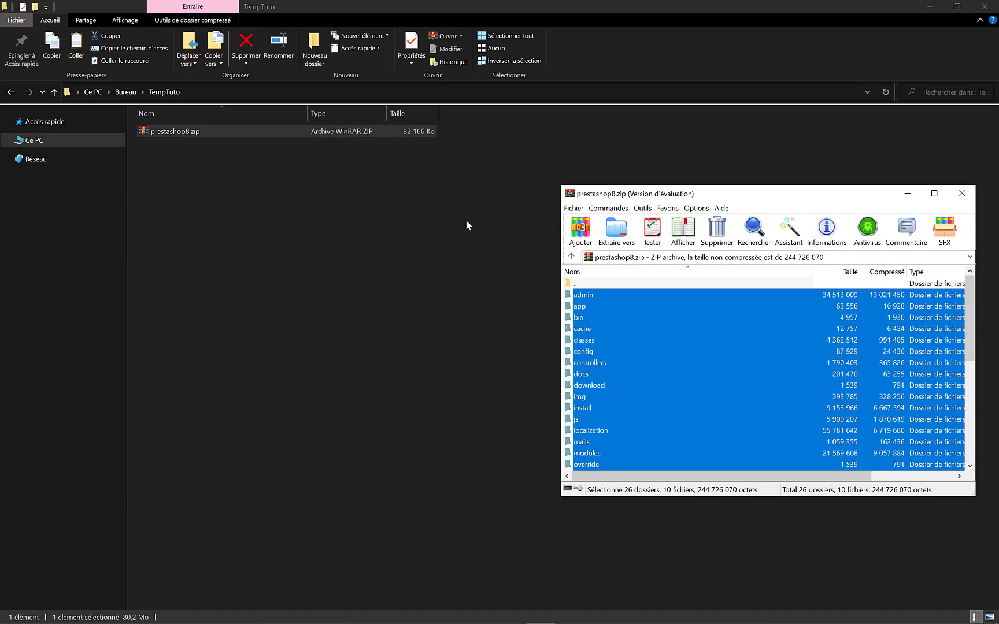
left_click_drag(582, 295, 379, 272)
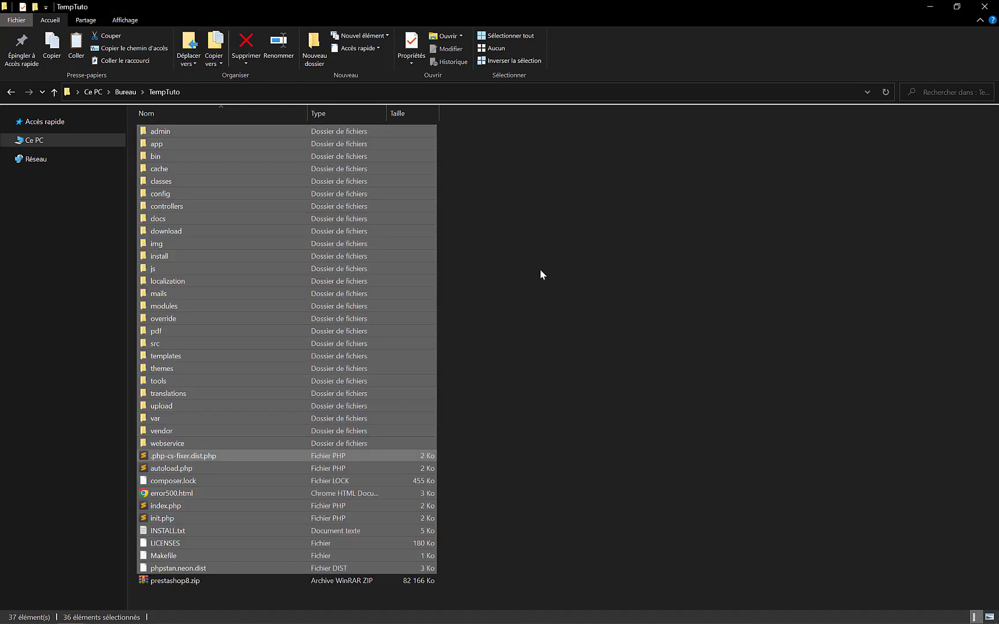
- Delete prestashop8.zip from TempTuto and select the 36 extracted PrestaShop items
left_click(199, 584)
key("Delete")
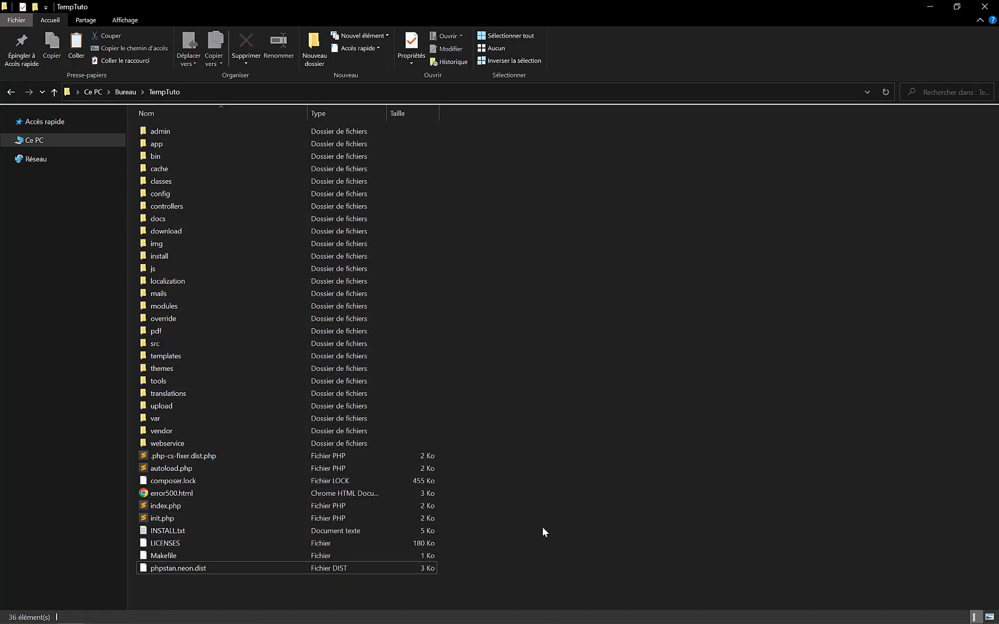
left_click_drag(216, 591, 143, 129)
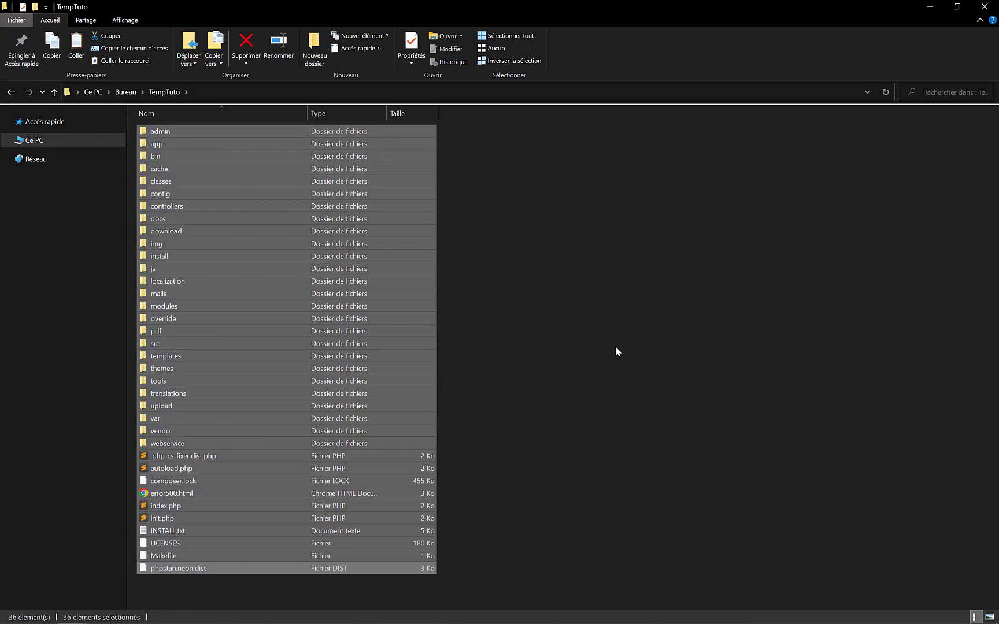
key("alt+Tab")
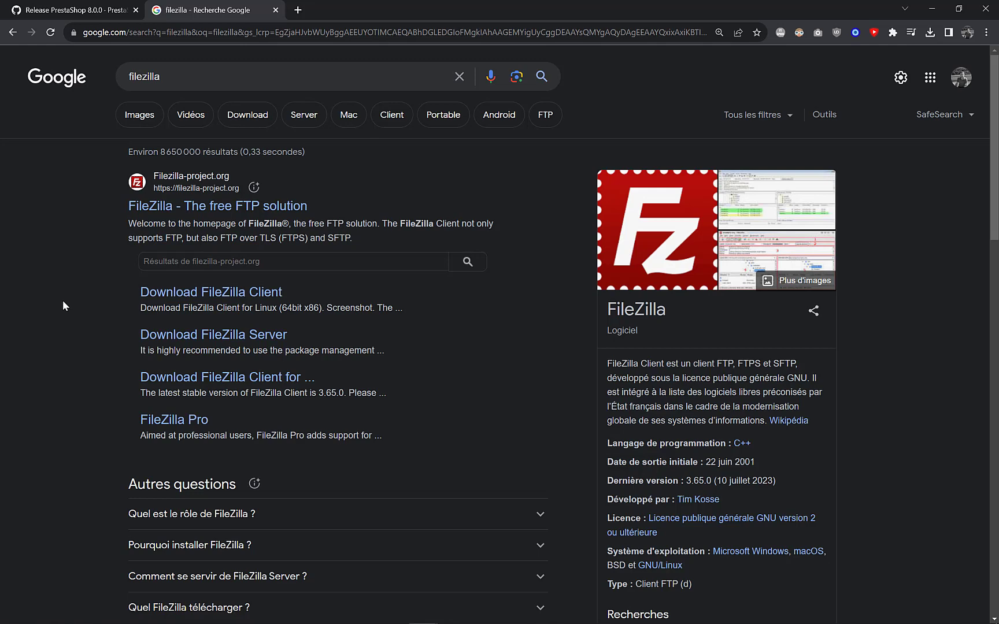
- Open the 'FileZilla - The free FTP solution' homepage from the search results
left_click(155, 208)
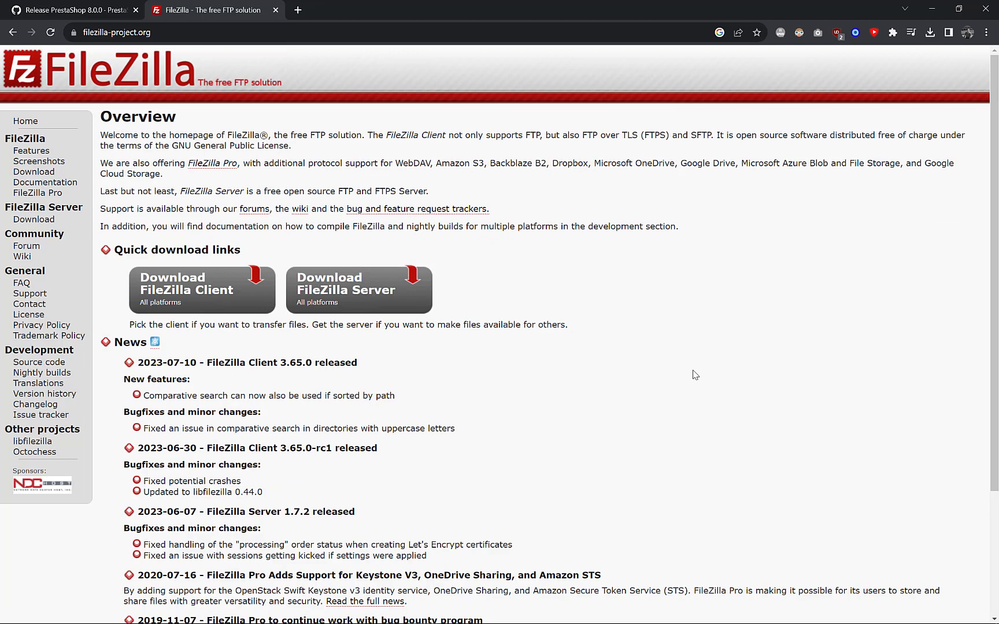
scroll(695, 374, "down", 3)
scroll(695, 376, "up", 1)
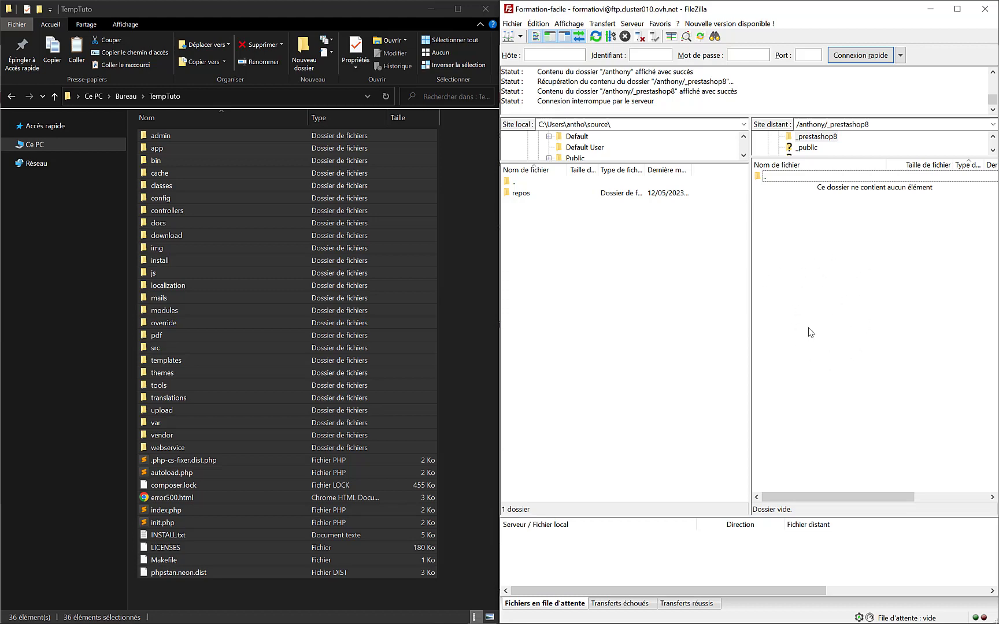
- Create an empty test.html file in the remote _prestashop8 folder
key("alt+Tab")
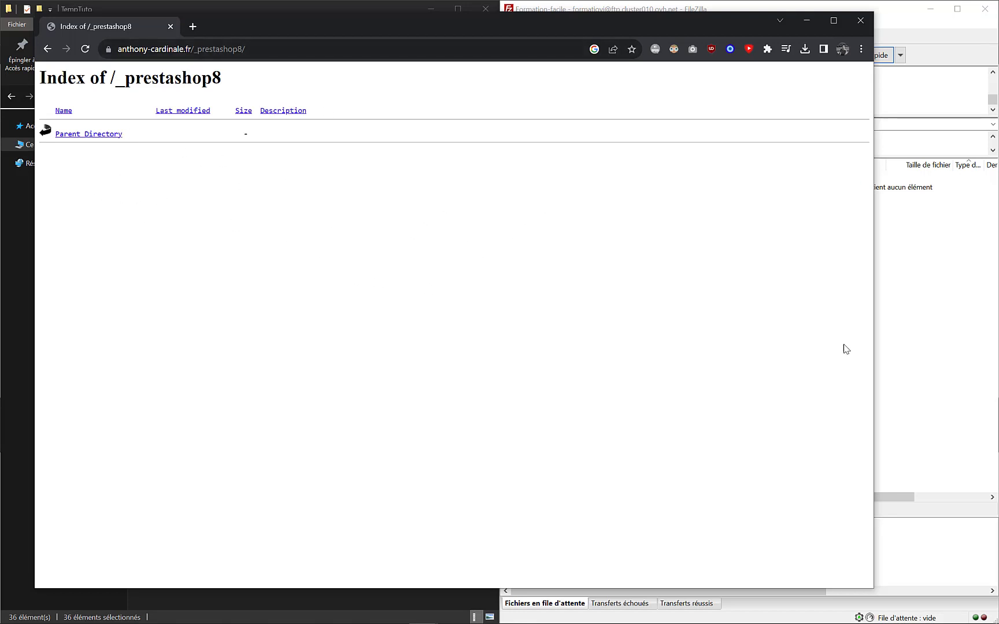
left_click(934, 343)
right_click(801, 276)
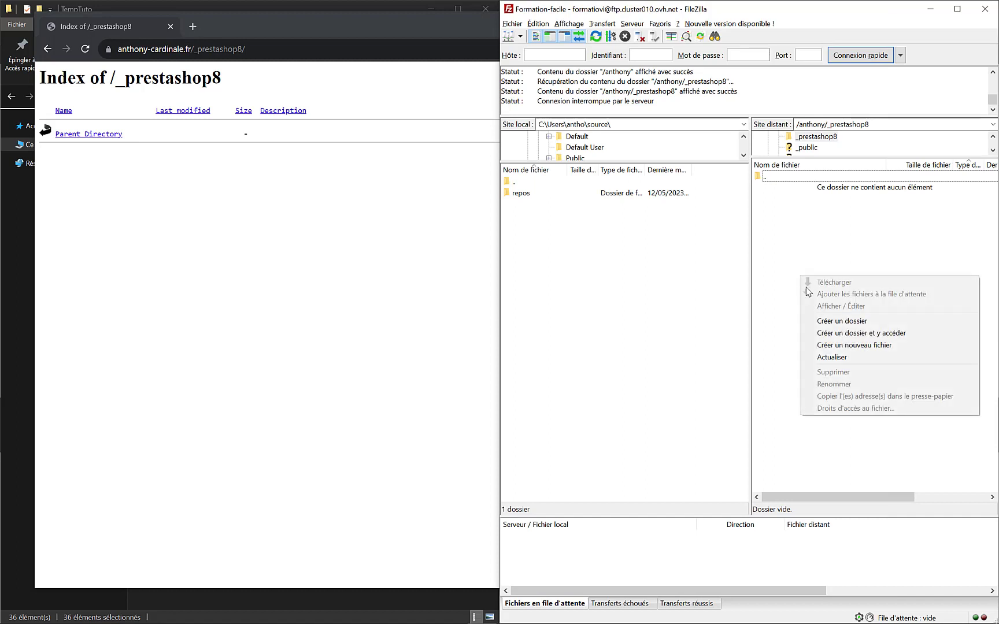
left_click(854, 346)
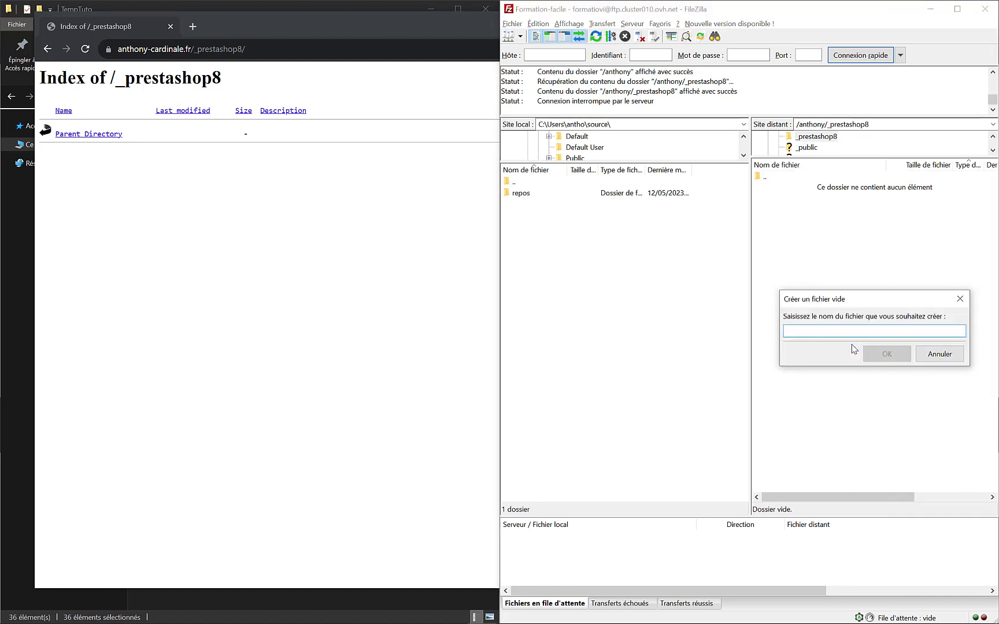
type("test")
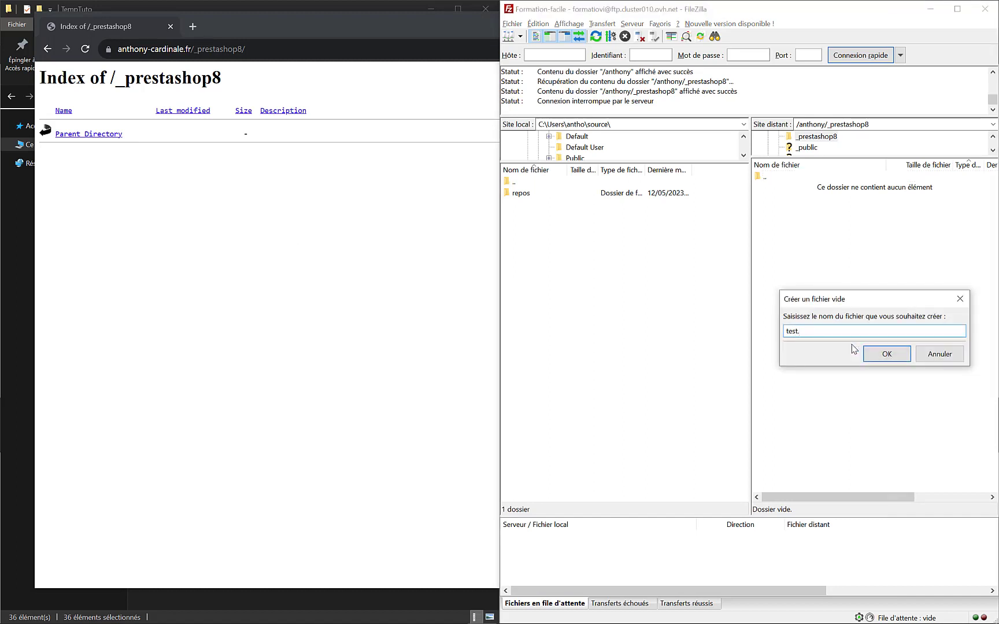
type(".html")
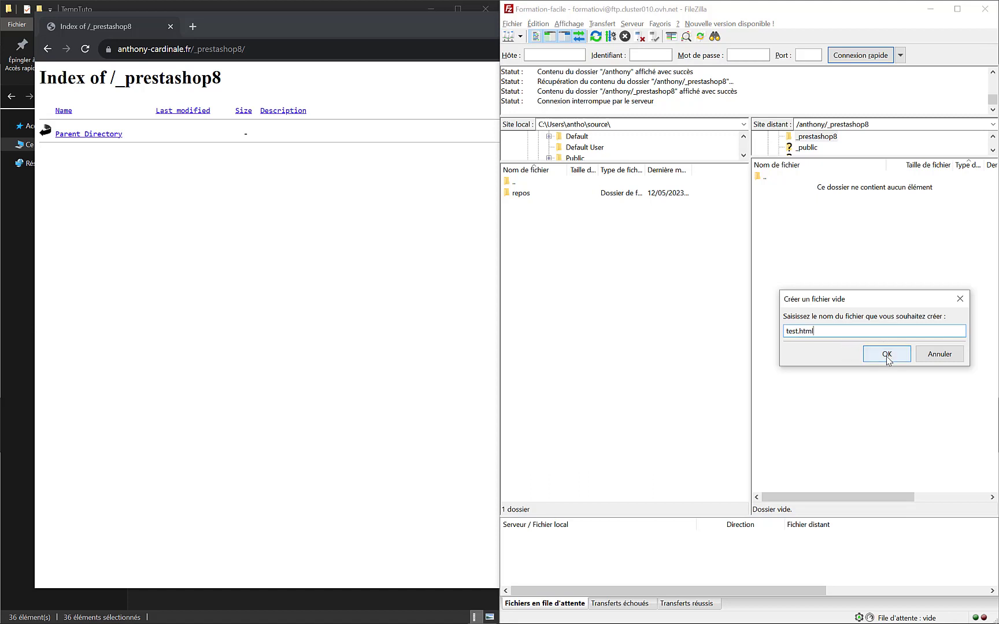
left_click(887, 354)
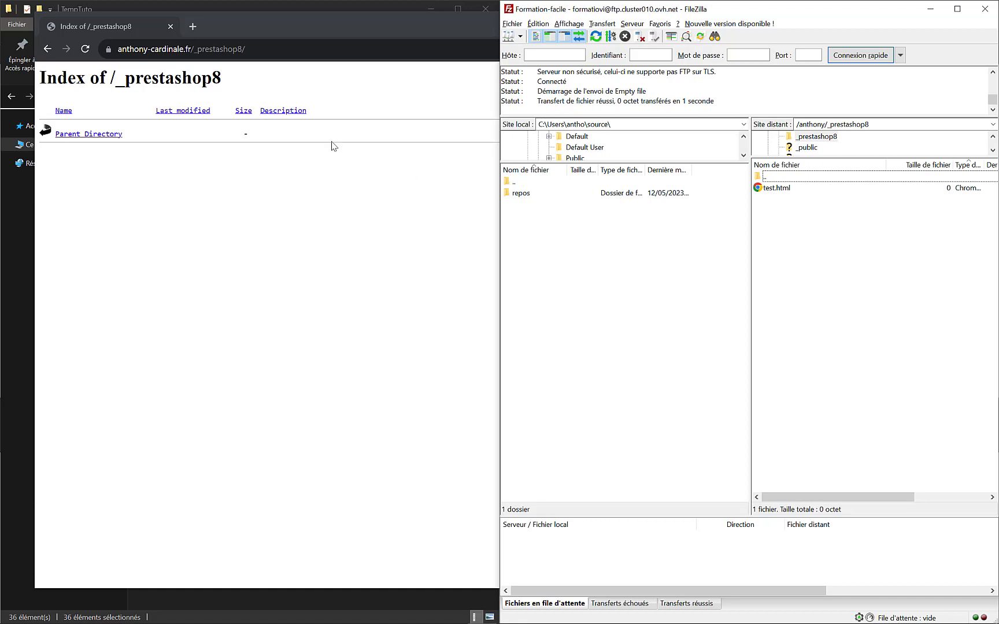
- Reload the _prestashop8 listing in Chrome and open test.html to confirm it's served
left_click(269, 34)
left_click(85, 49)
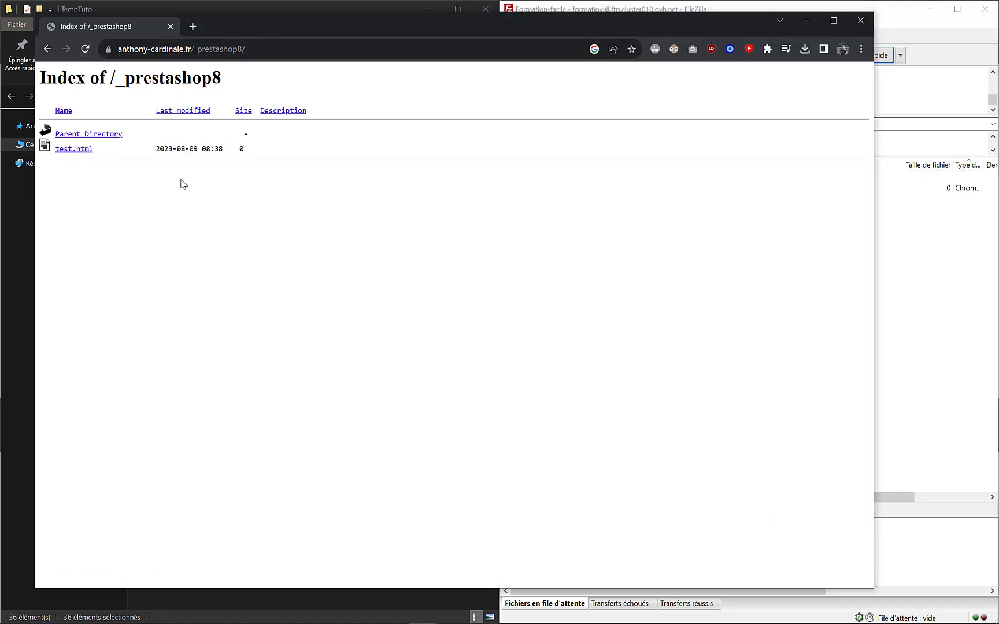
left_click(75, 150)
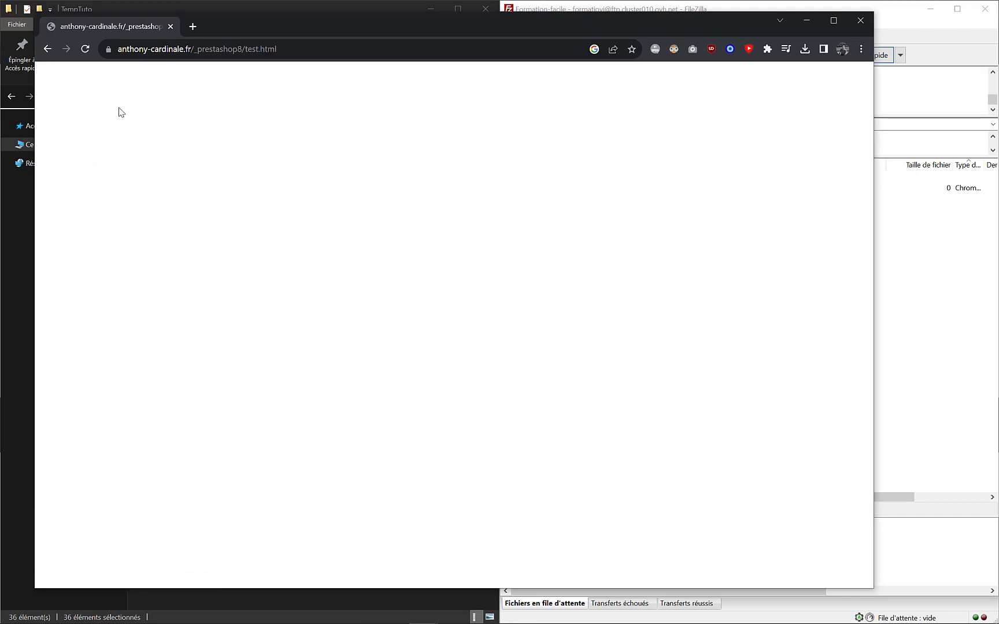
left_click(48, 50)
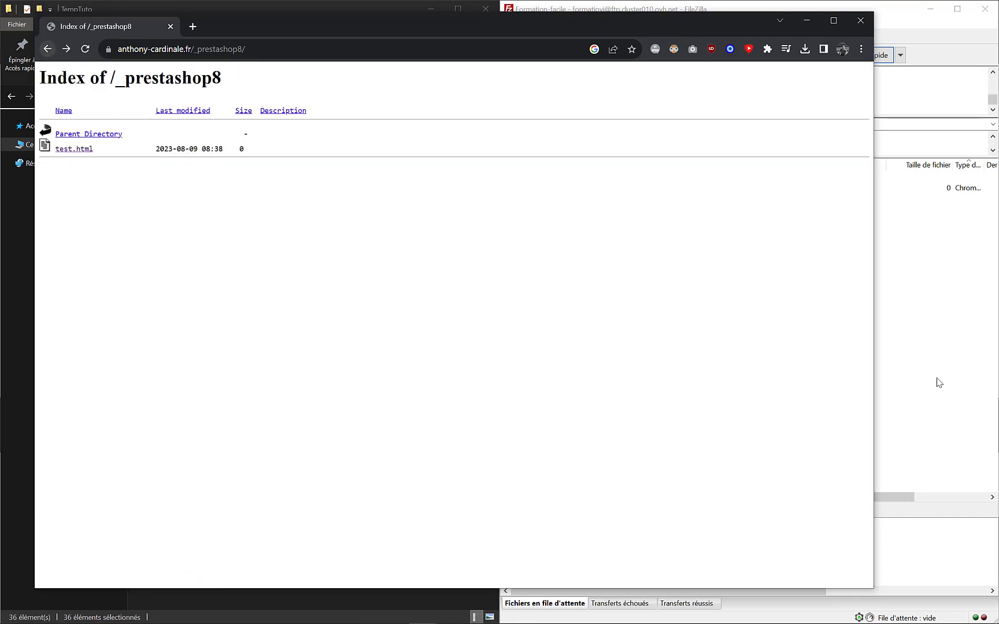
- Delete test.html from the server in FileZilla
left_click(941, 383)
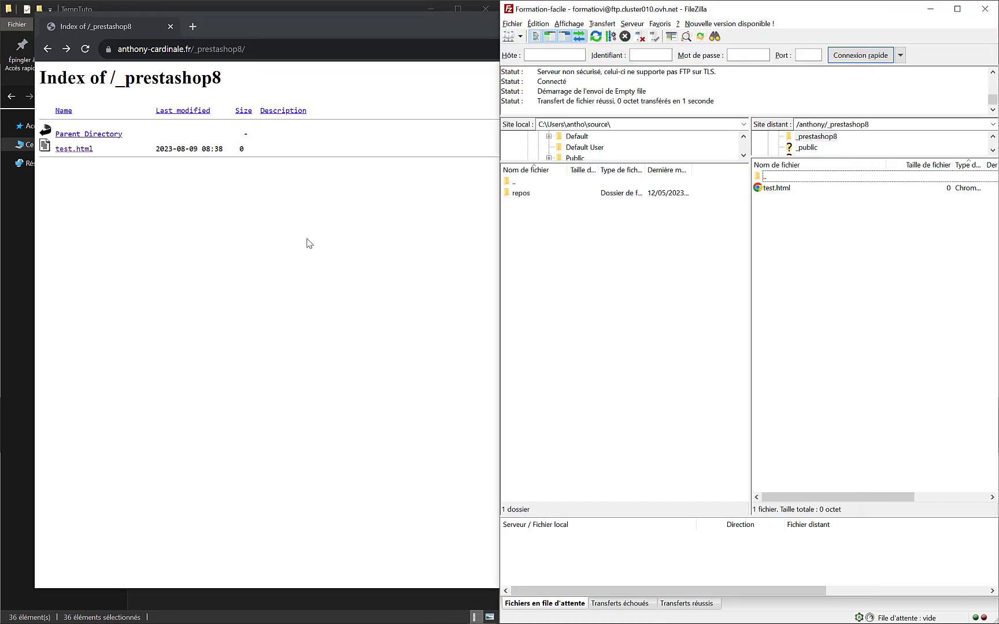
left_click(776, 194)
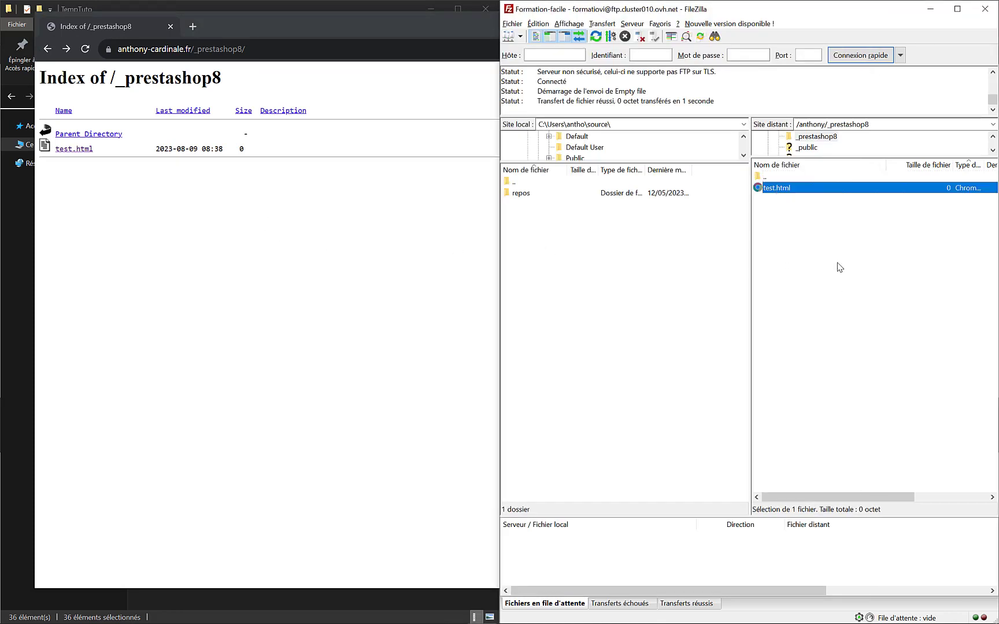
key("Delete")
left_click(778, 317)
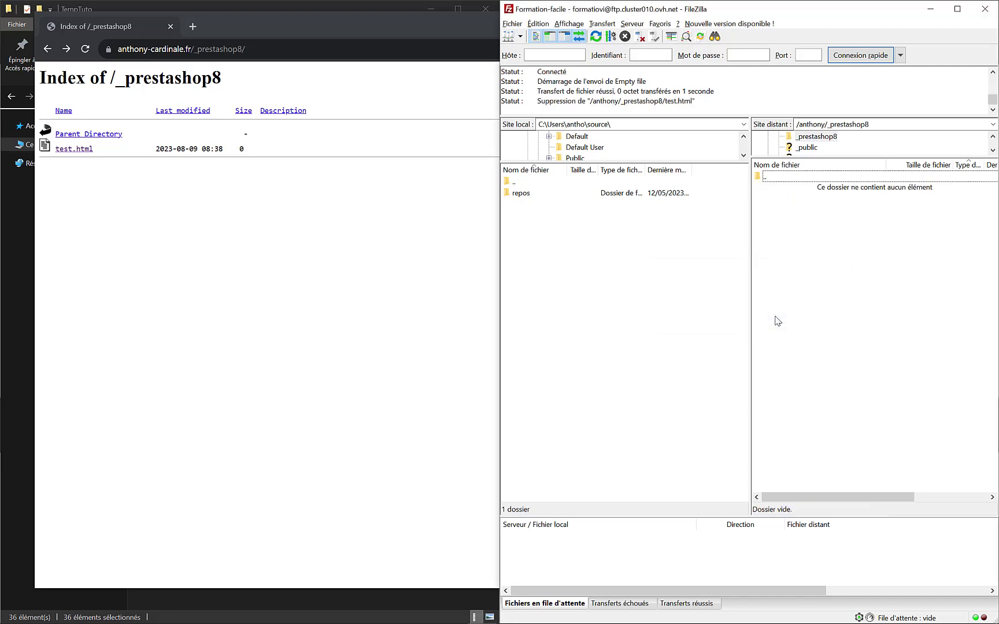
left_click(23, 265)
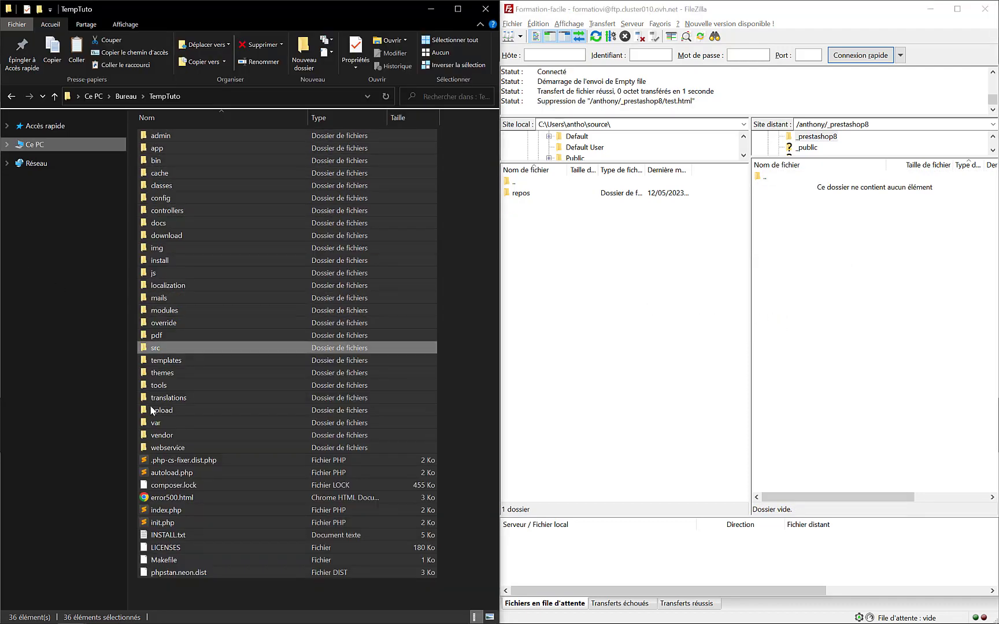
- Drag the 36 extracted items into FileZilla's remote /anthony/_prestashop8 pane to upload them
left_click_drag(146, 132, 811, 276)
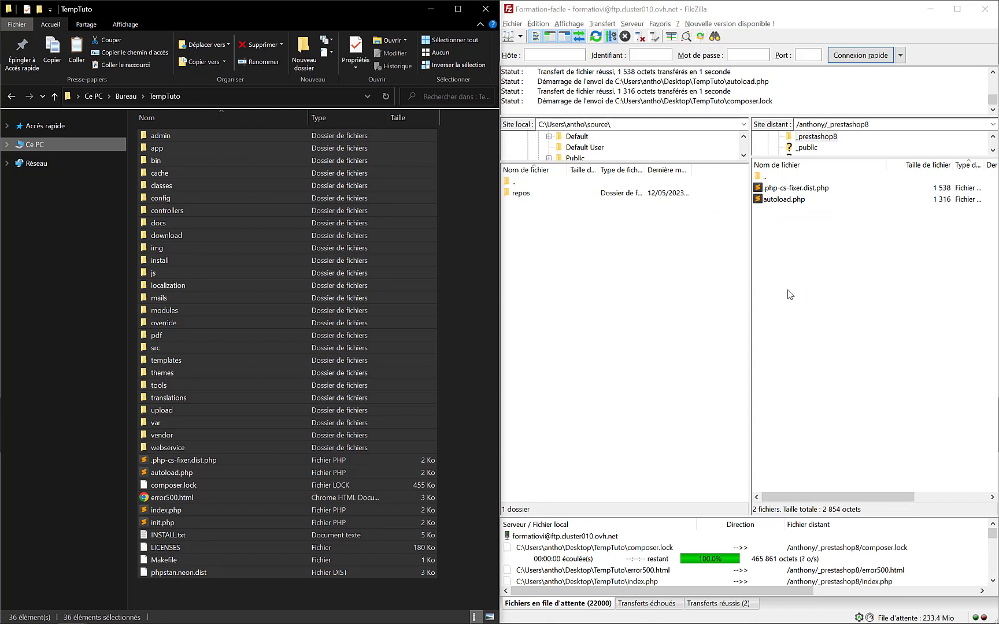
left_click(431, 13)
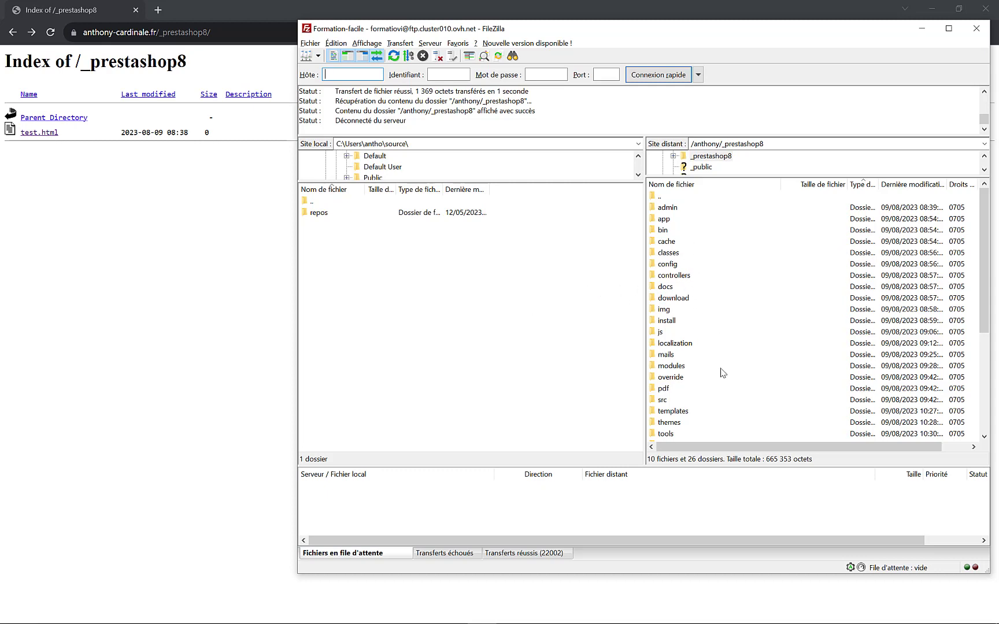
- Reload the _prestashop8 page in Chrome to bring up the PrestaShop 8.0.0 installer
scroll(728, 320, "down", 5)
scroll(727, 318, "up", 5)
left_click(176, 221)
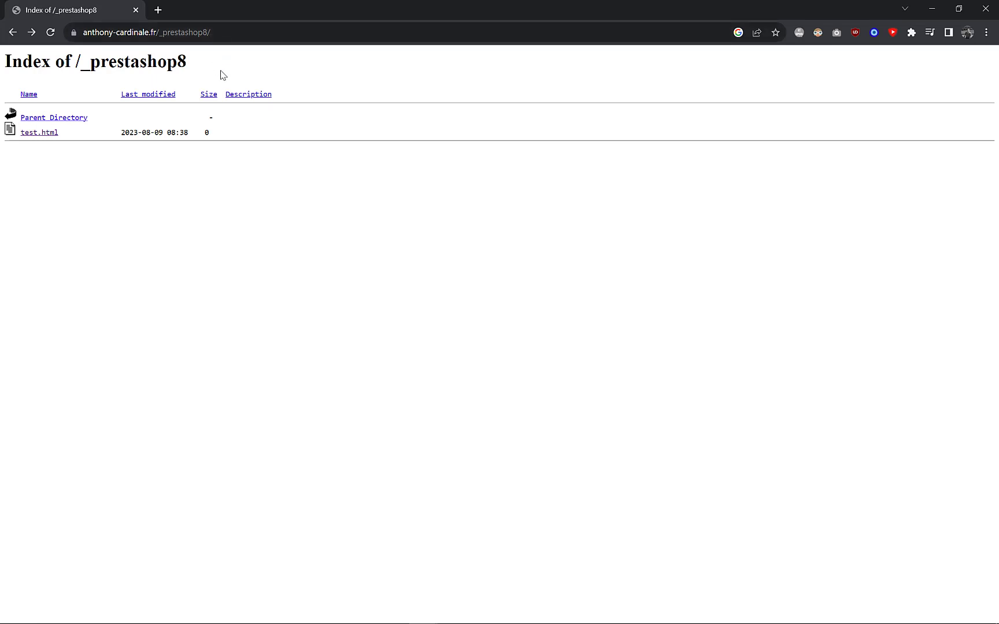
left_click(49, 33)
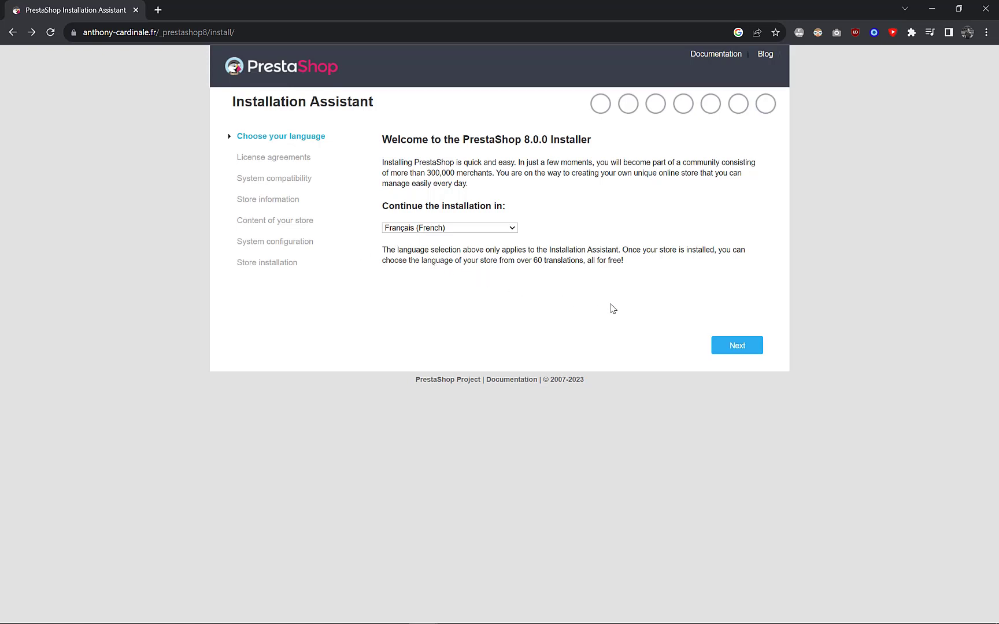
- Continue the installer in Français, accept the licence terms, and advance to the Informations step
left_click(744, 346)
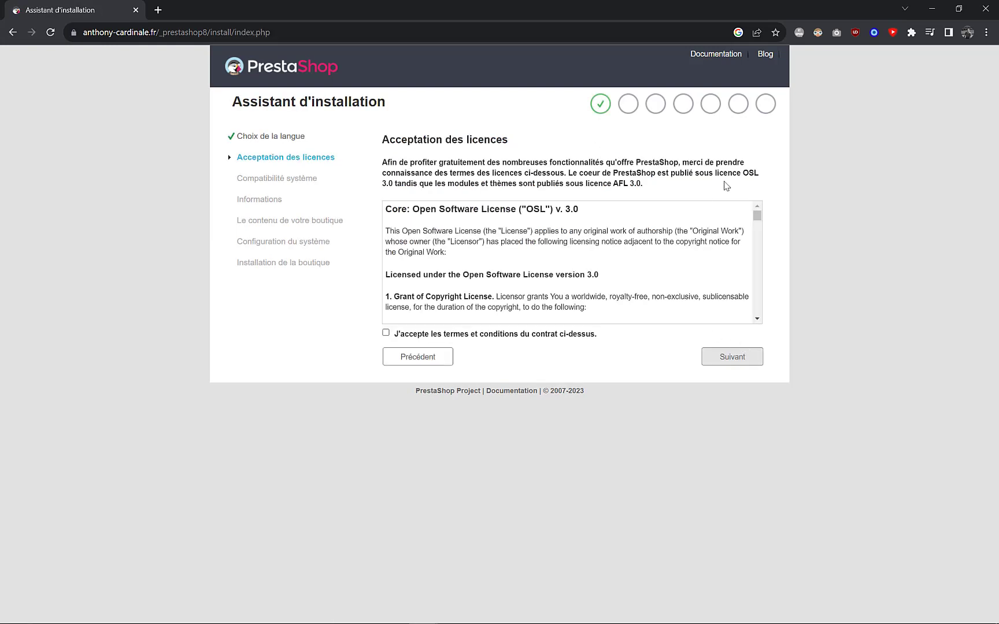
left_click(386, 333)
left_click(735, 358)
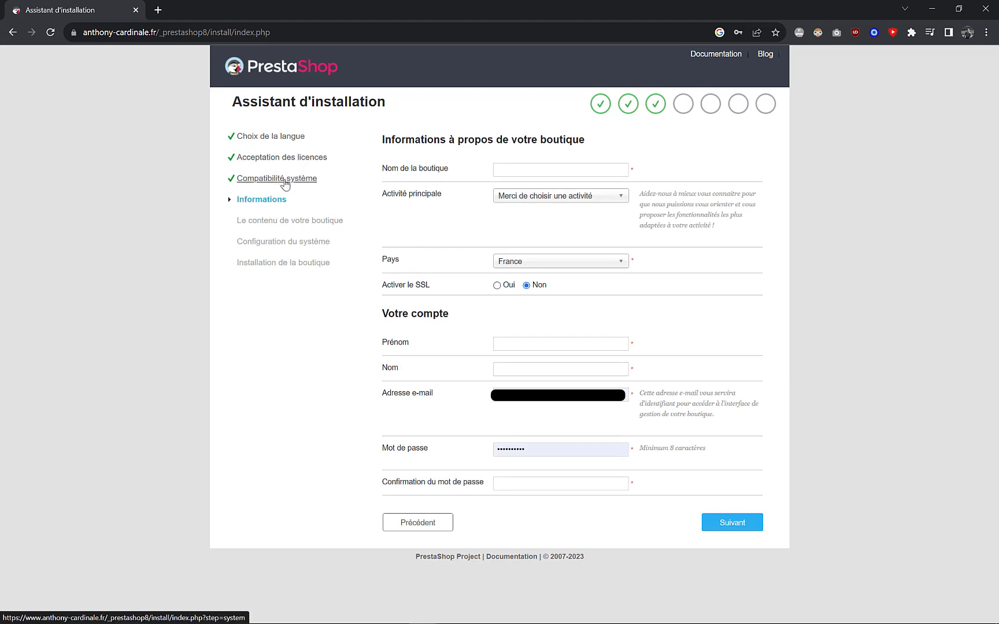
- Name the store 'PrestaShop 8', enter the owner's name, e-mail and password, and submit
left_click(523, 170)
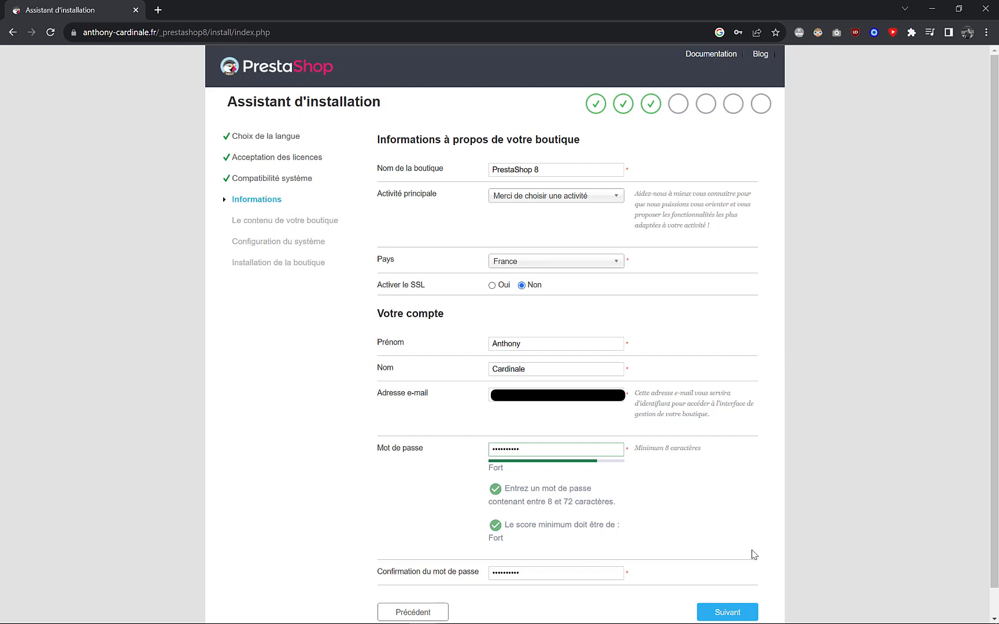
left_click(730, 612)
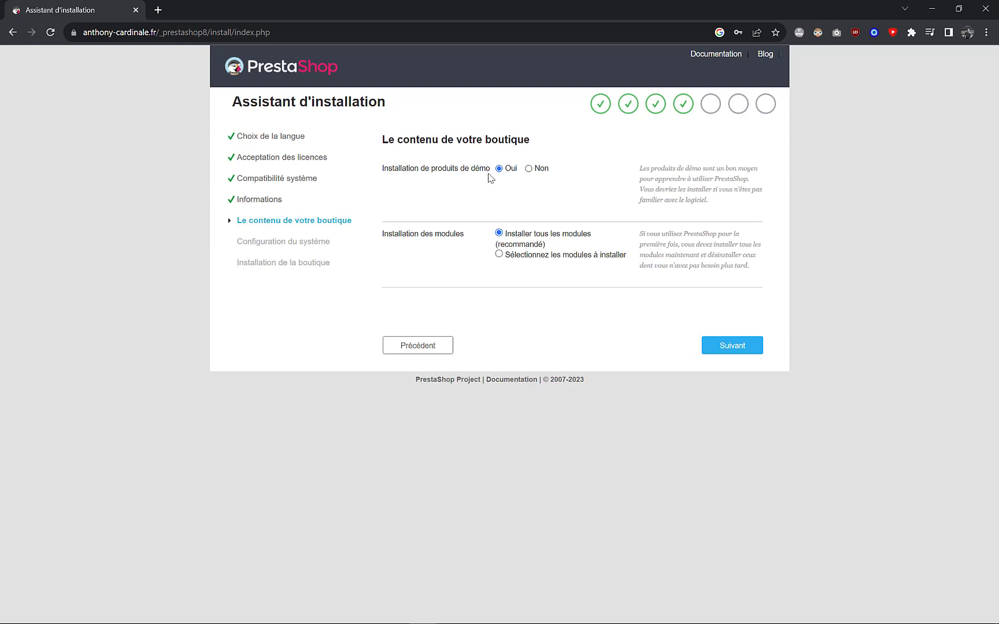
- Set demo product installation to Non, keep all modules, and proceed to database configuration
left_click(528, 168)
left_click(729, 348)
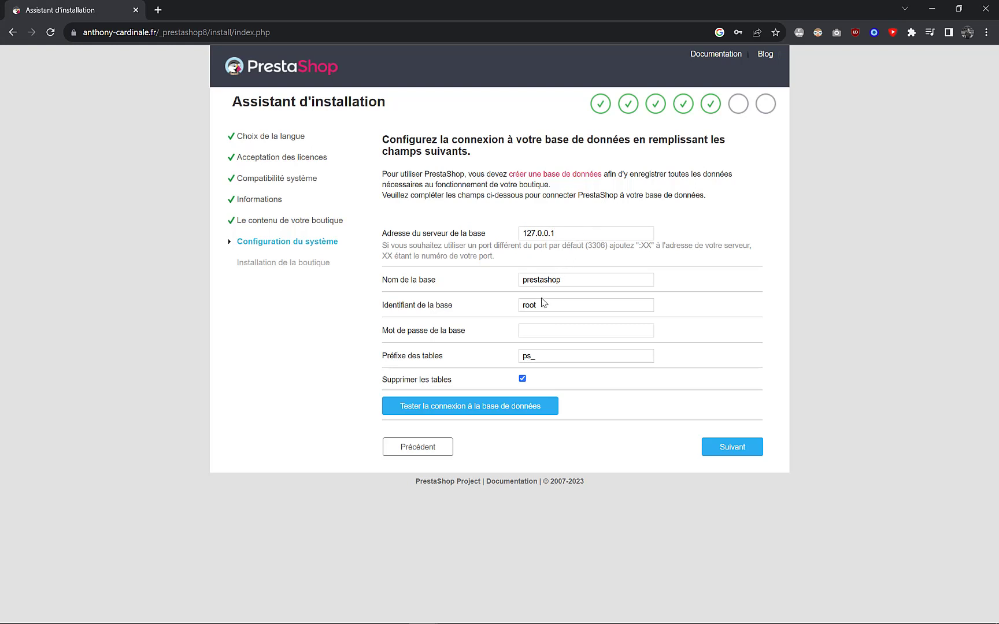
left_click_drag(547, 305, 526, 307)
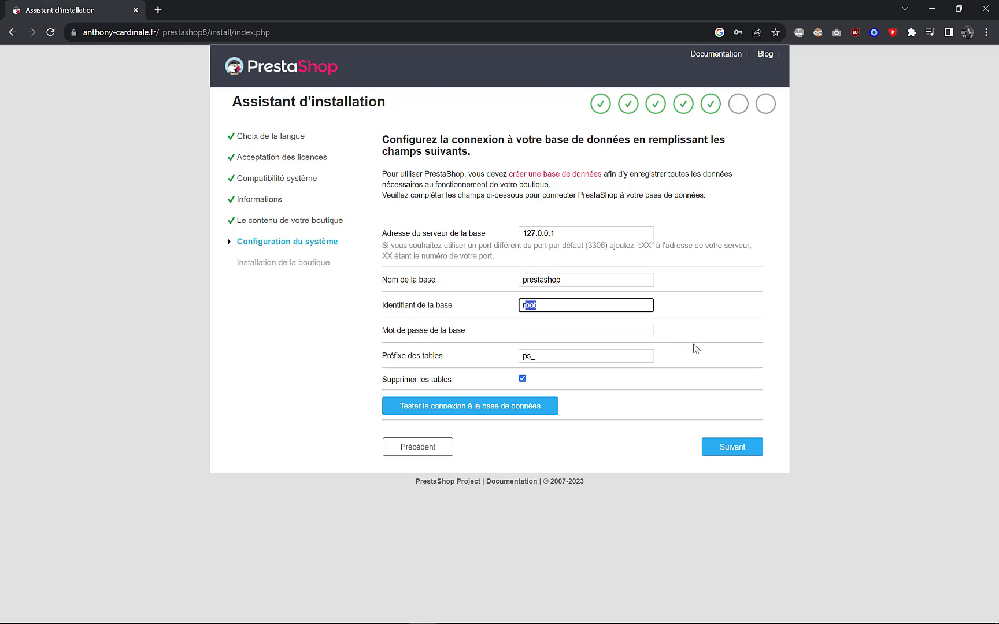
left_click(536, 306)
- Submit the database settings (127.0.0.1, prestashop, ps_) and let the installation finish
key("Return")
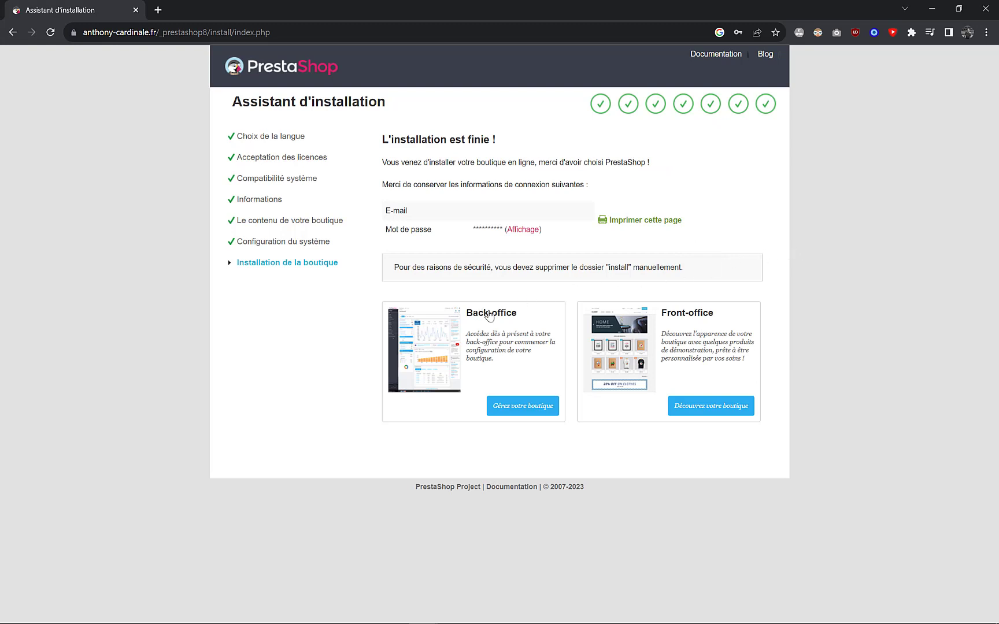
- Open the store front office via 'Découvrez votre boutique' and scroll through its homepage
left_click(708, 409)
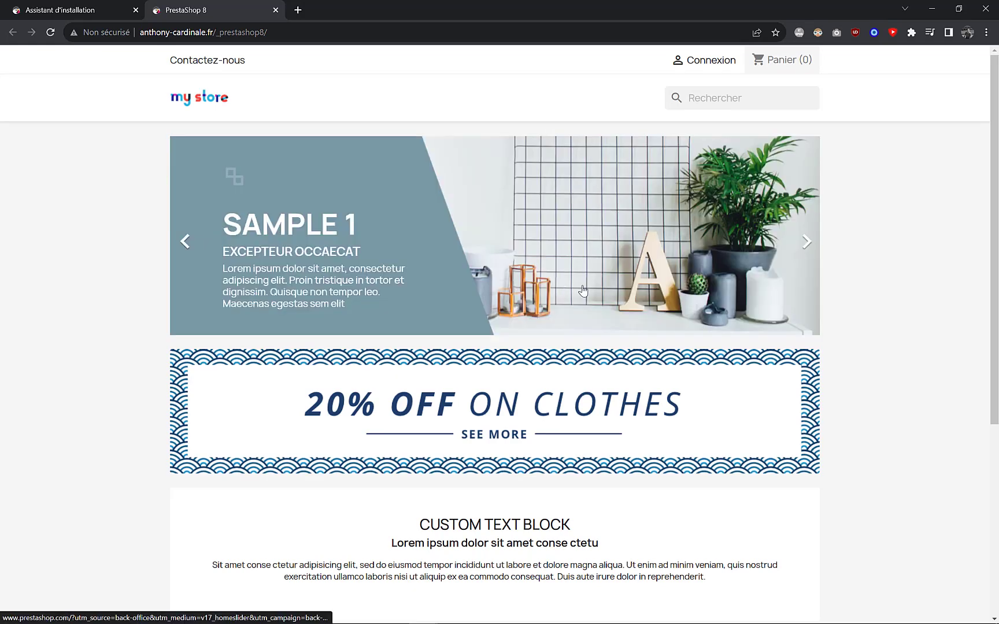
scroll(584, 296, "down", 5)
scroll(585, 296, "up", 5)
scroll(584, 295, "up", 1)
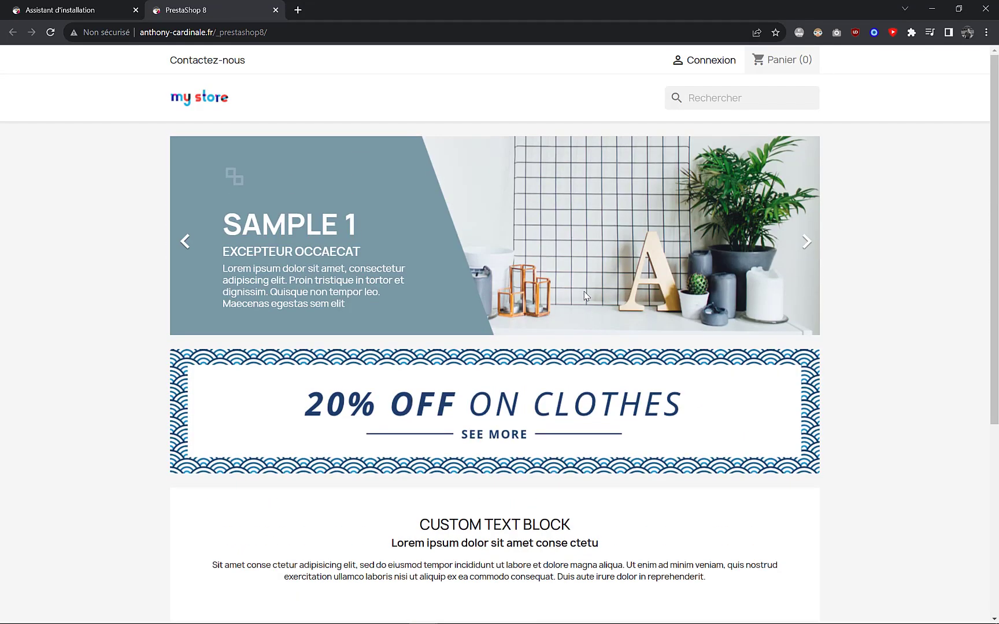
scroll(584, 296, "down", 5)
scroll(585, 298, "up", 5)
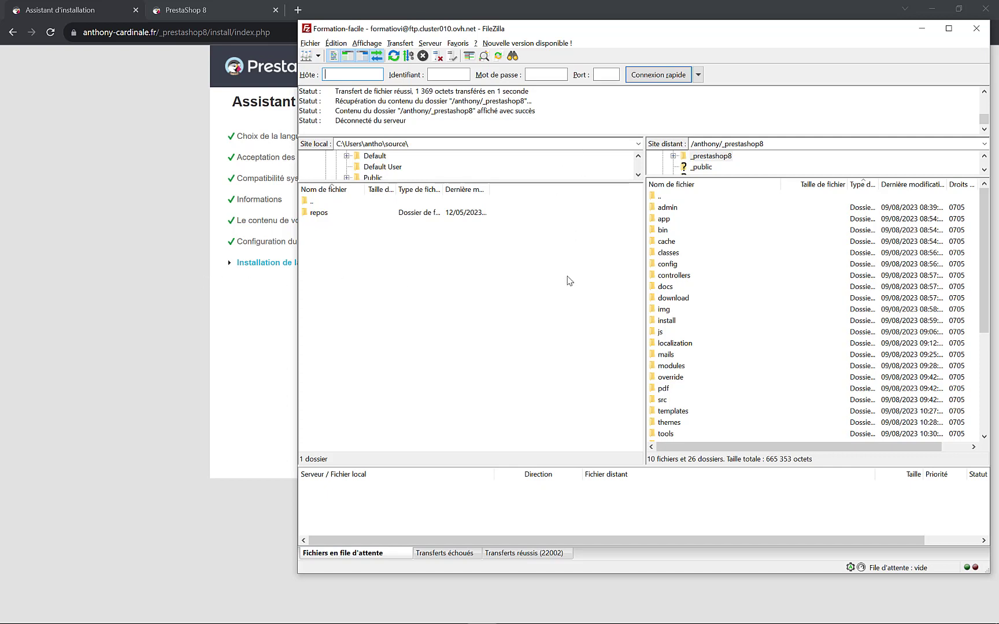
- Delete the install folder from /anthony/_prestashop8 in FileZilla, then return to the browser's finished page
left_click(667, 324)
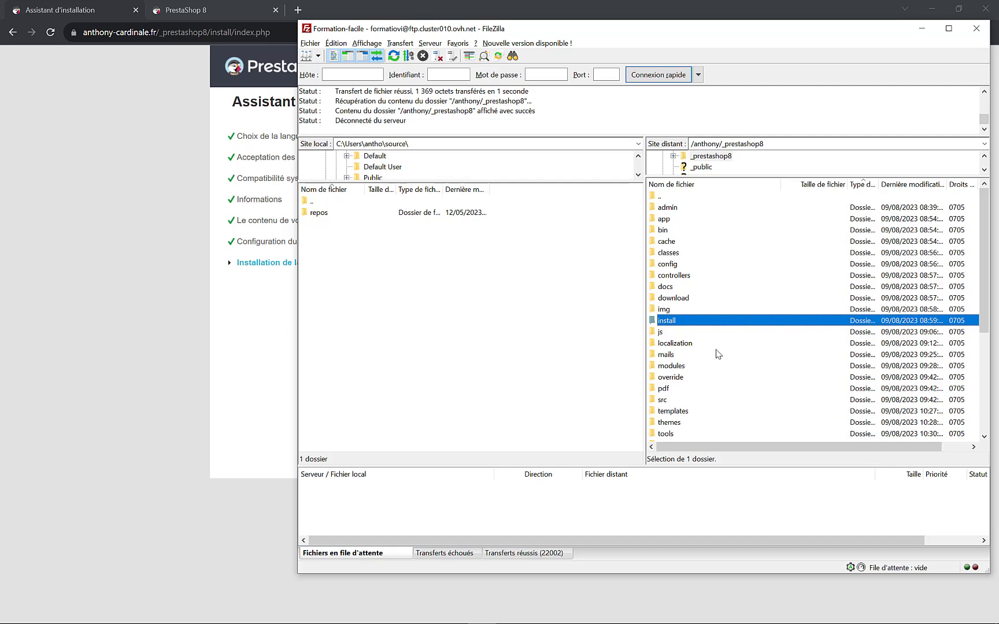
key("Delete")
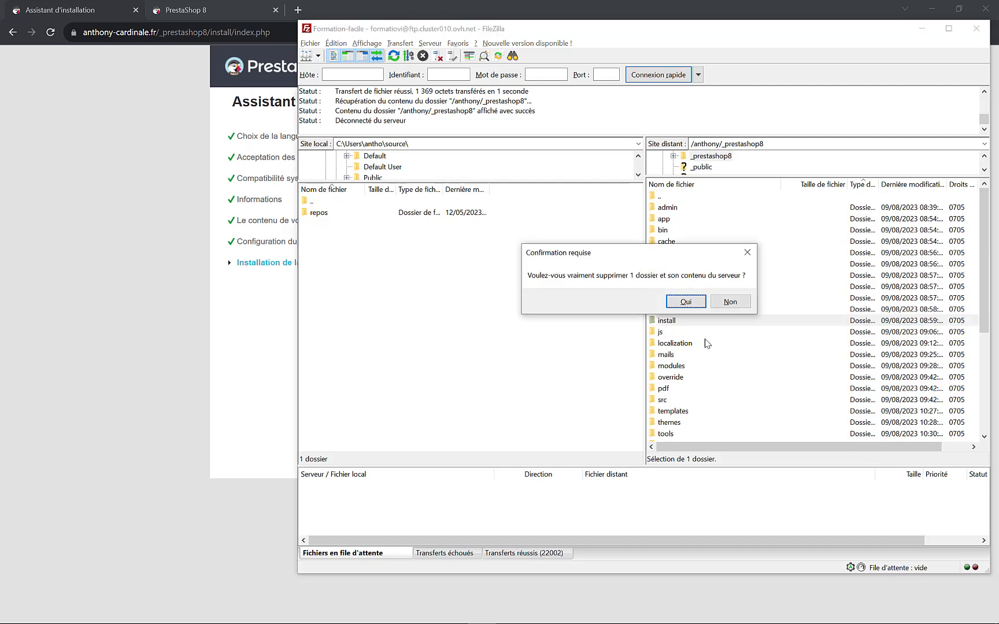
left_click(686, 302)
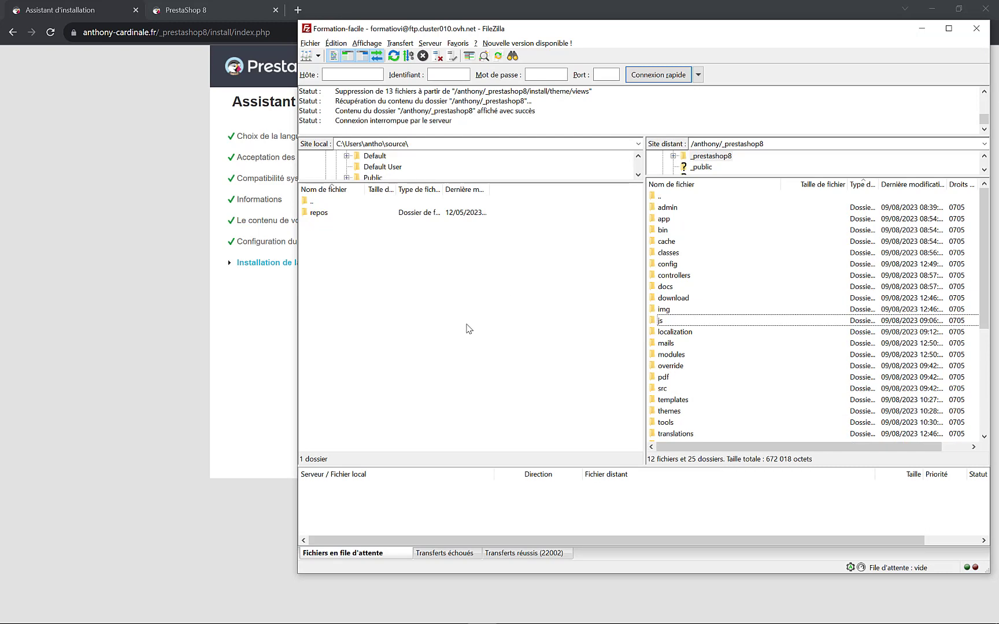
left_click(200, 328)
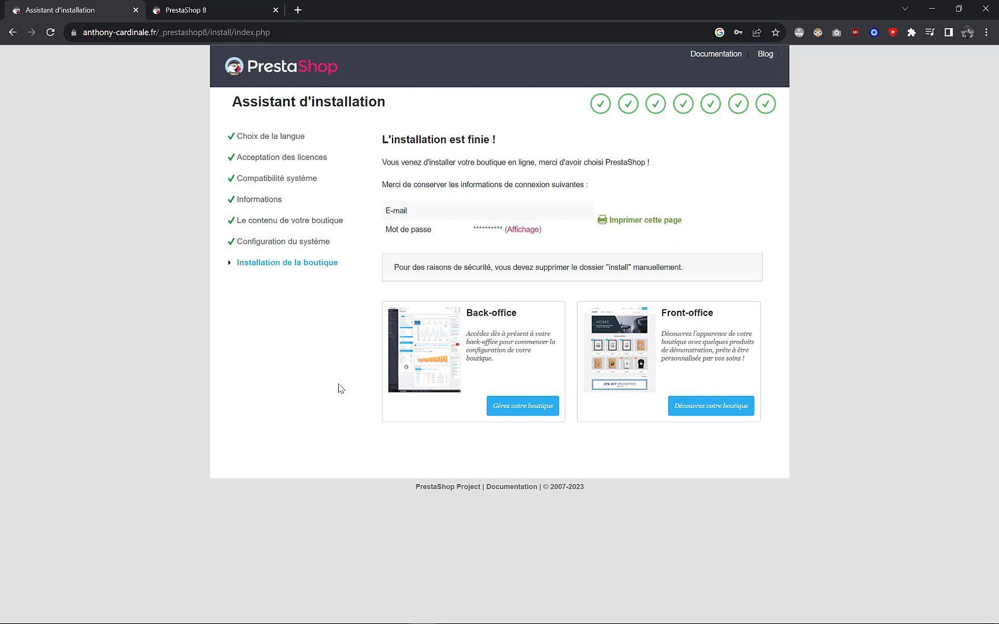
- Open the back office in a new tab via 'Gérez votre boutique'
left_click(518, 410)
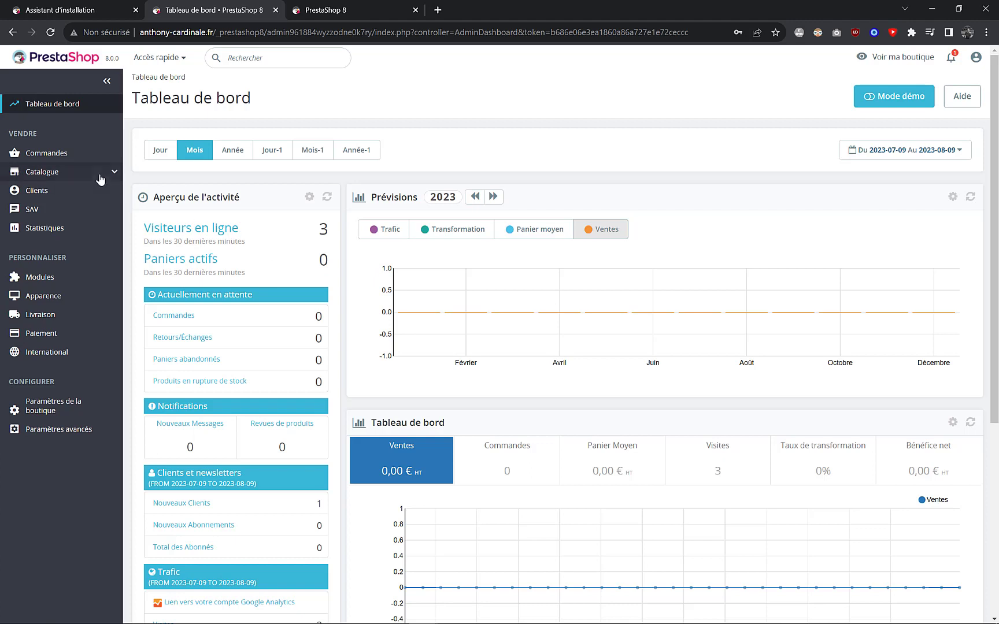
- Browse the back office sidebar menus, view the PrestaShop 8 storefront tab, then return to Tableau de bord
mouse_move(83, 163)
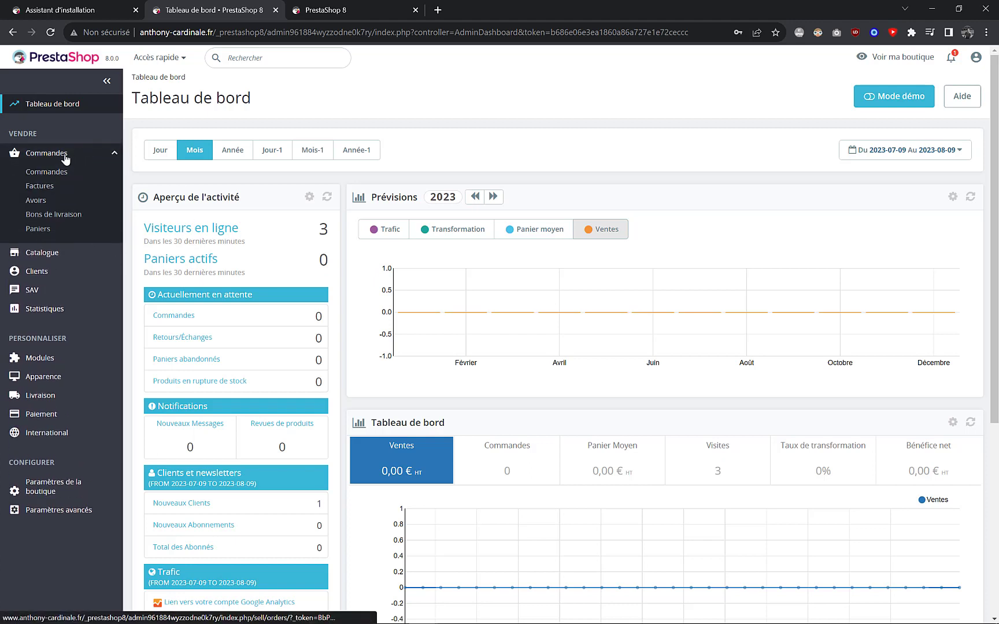
mouse_move(64, 243)
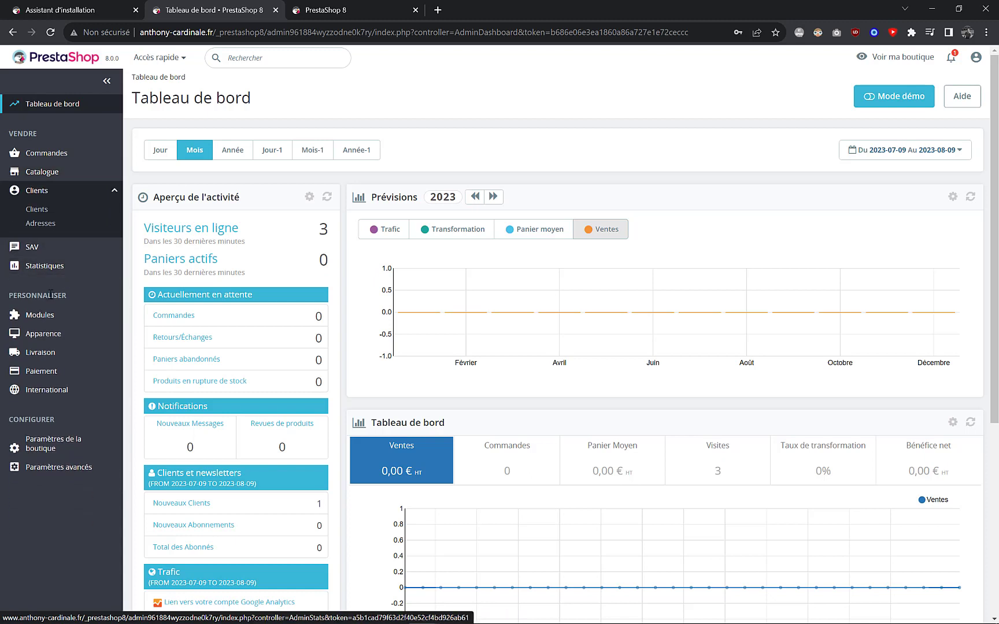
mouse_move(38, 277)
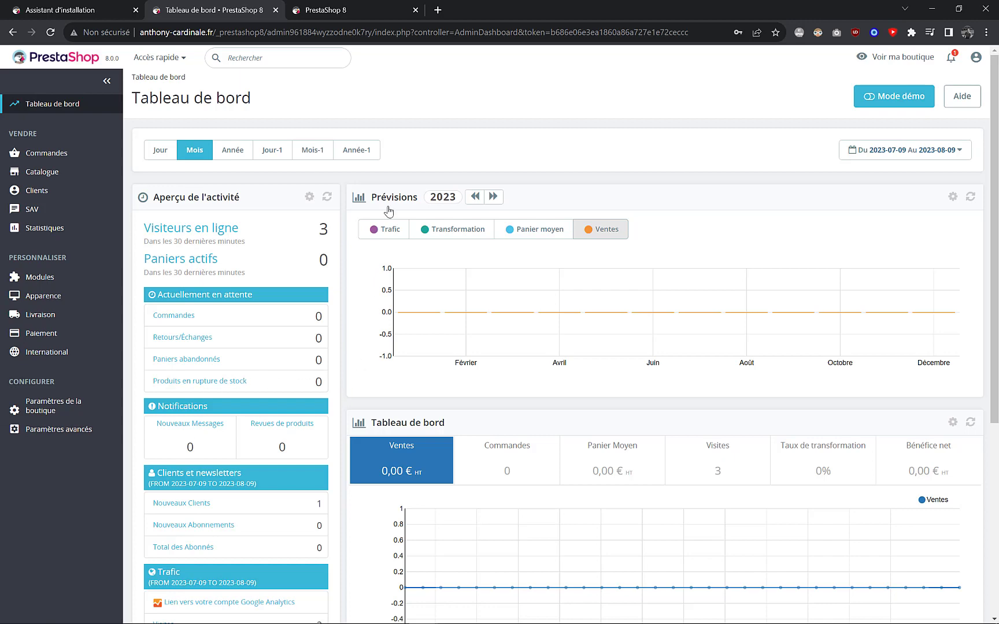
left_click(350, 12)
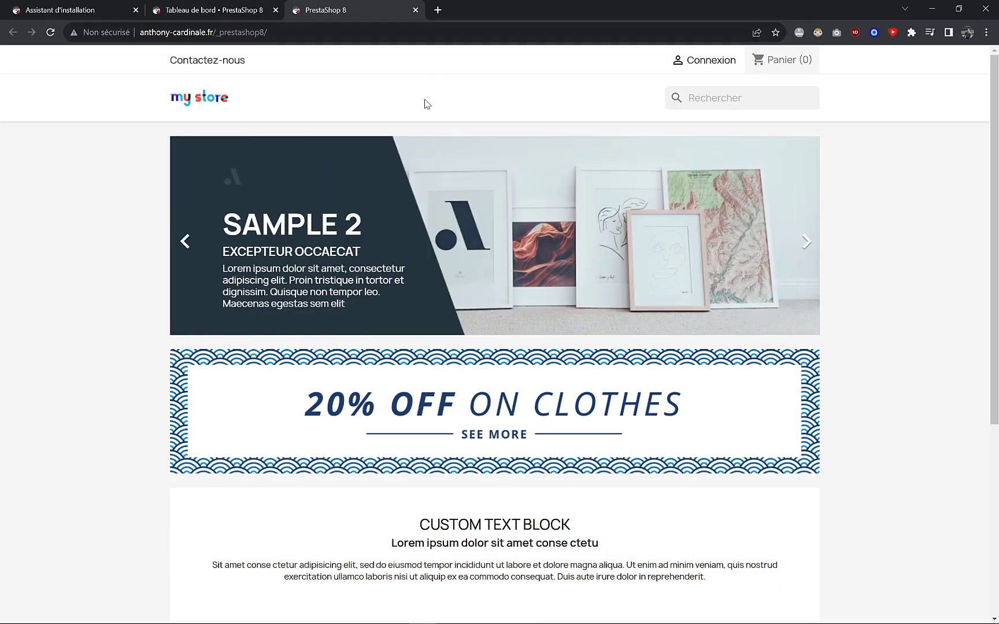
left_click(224, 10)
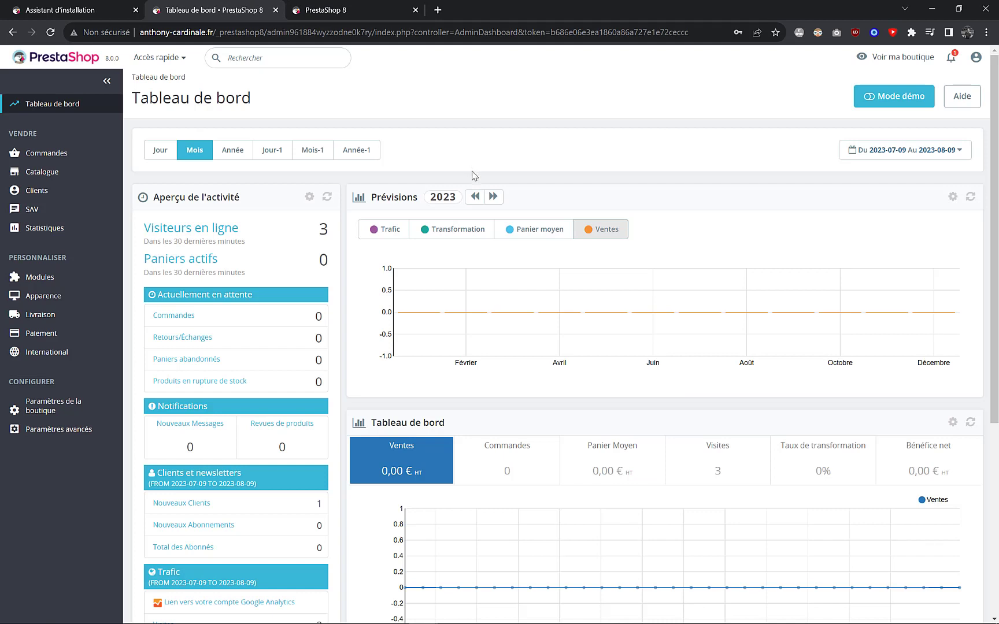